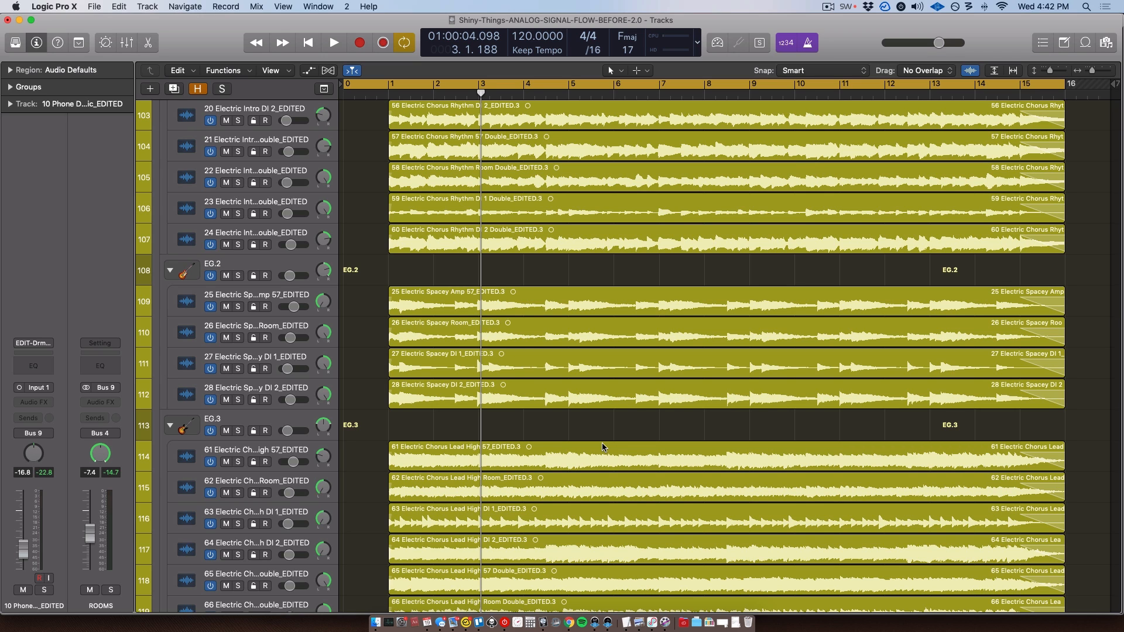
Look through the project's drum, bass and electric guitar tracks.
{"action": "scroll", "coordinate": [603, 447], "scroll_direction": "up", "scroll_amount": 15}
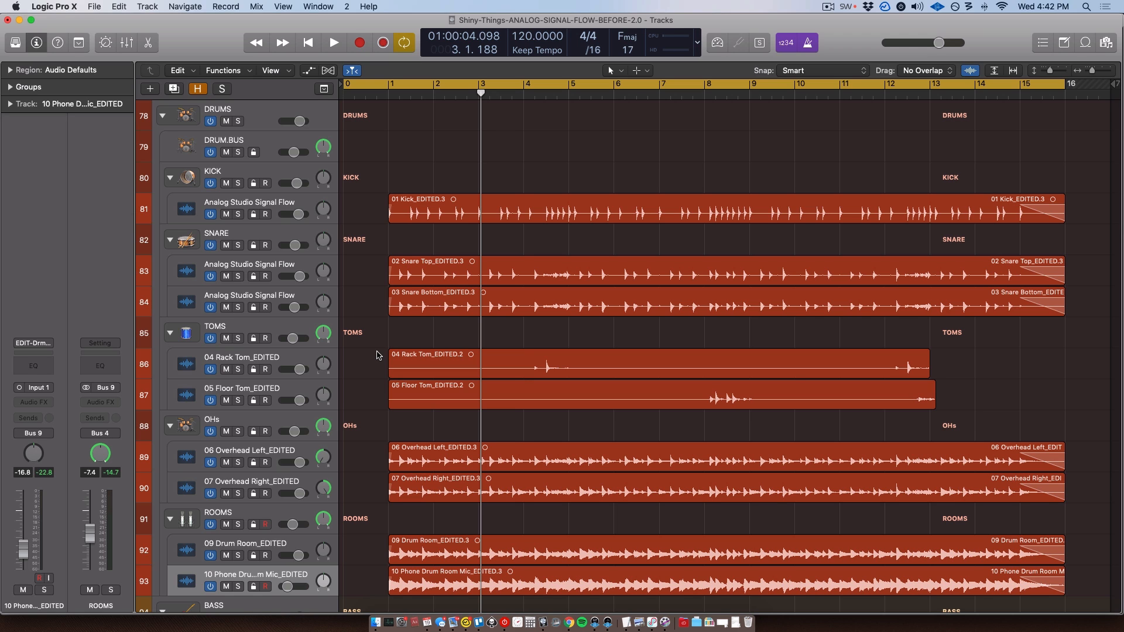
{"action": "scroll", "coordinate": [556, 351], "scroll_direction": "down", "scroll_amount": 13}
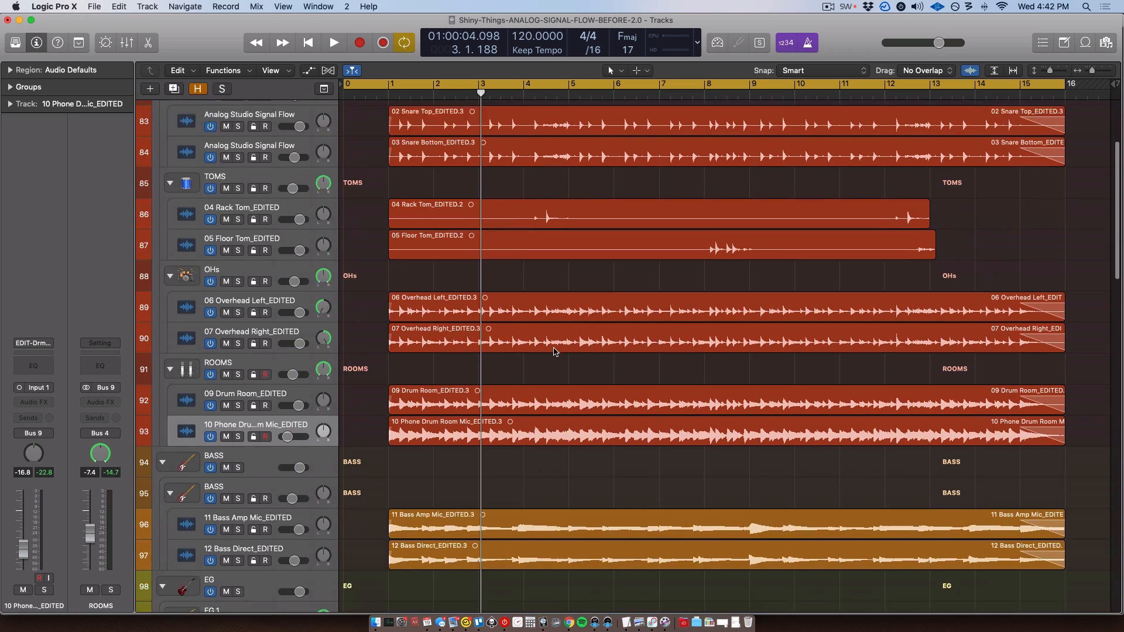
{"action": "scroll", "coordinate": [521, 395], "scroll_direction": "down", "scroll_amount": 7}
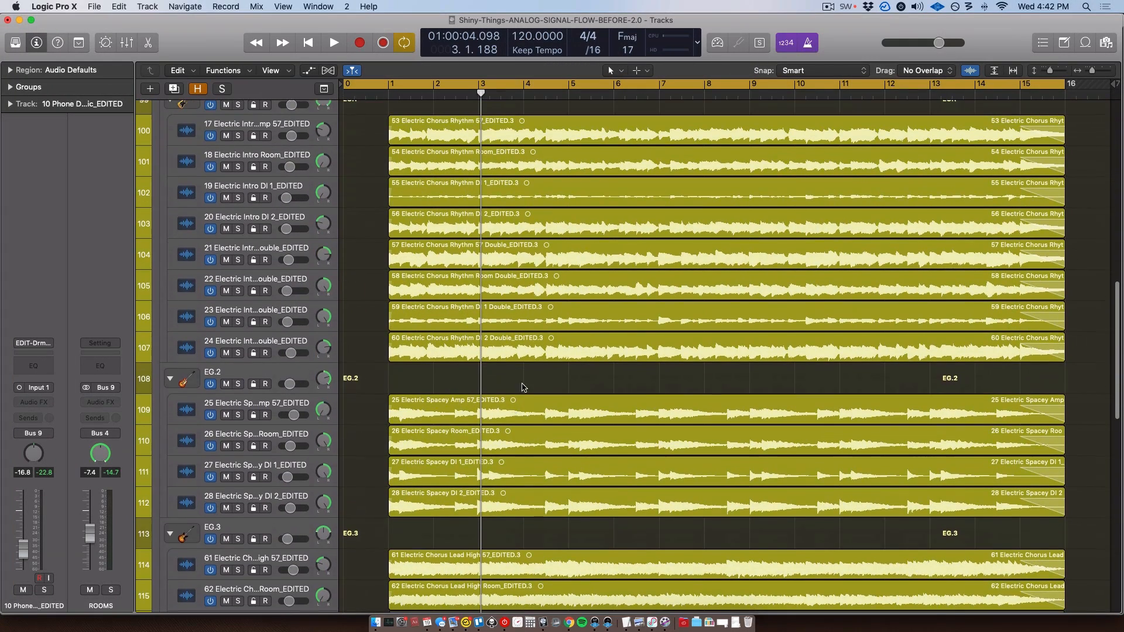
{"action": "scroll", "coordinate": [591, 424], "scroll_direction": "down", "scroll_amount": 2}
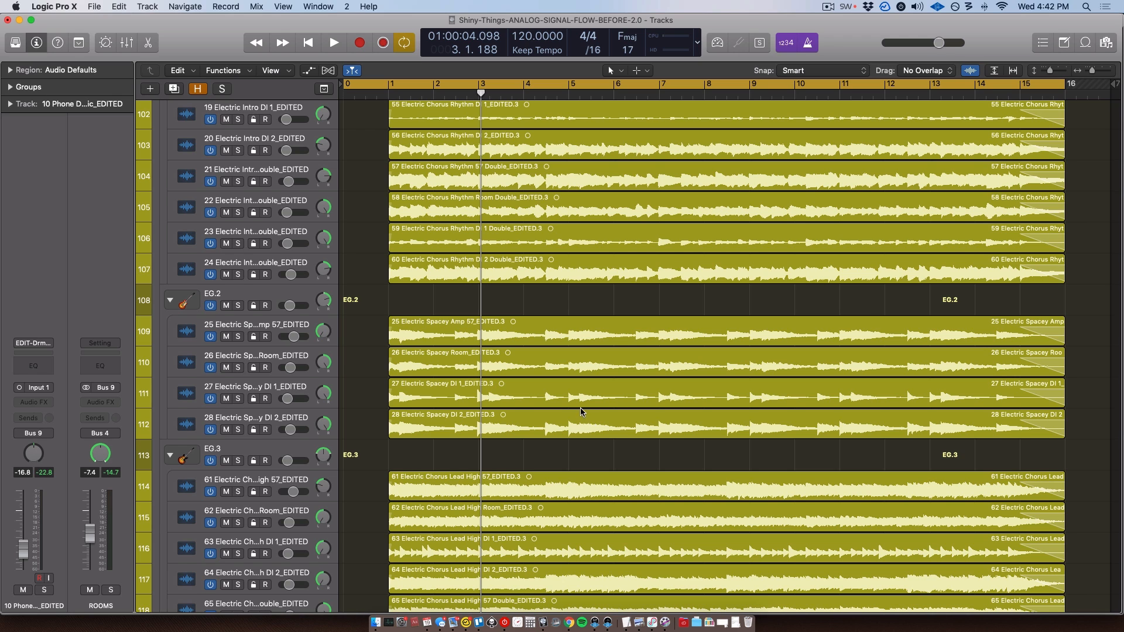
{"action": "scroll", "coordinate": [434, 327], "scroll_direction": "up", "scroll_amount": 15}
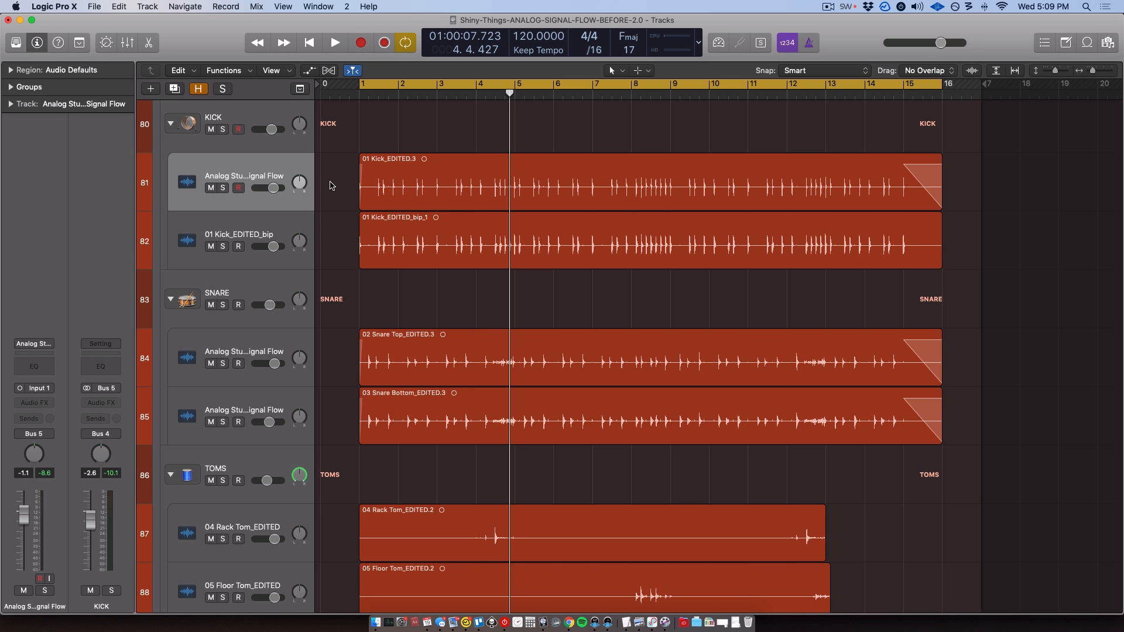
{"action": "scroll", "coordinate": [332, 328], "scroll_direction": "up", "scroll_amount": 4}
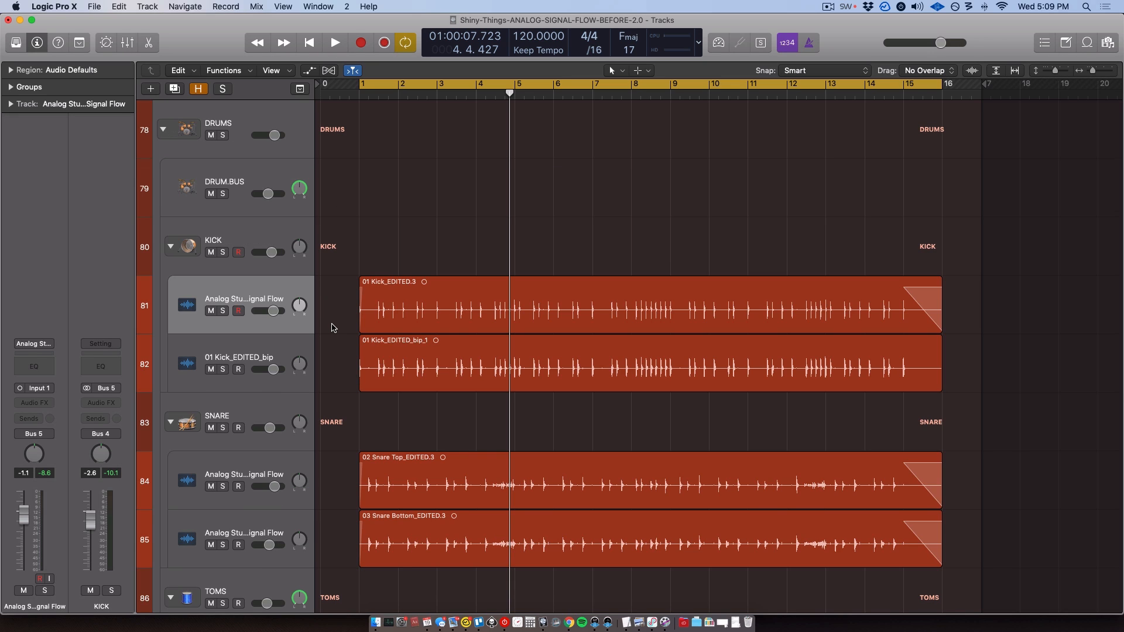
Solo the BEFORE mix track at the end of the project and listen to a passage without saturation.
{"action": "scroll", "coordinate": [331, 328], "scroll_direction": "down", "scroll_amount": 20}
{"action": "left_click", "coordinate": [309, 473]}
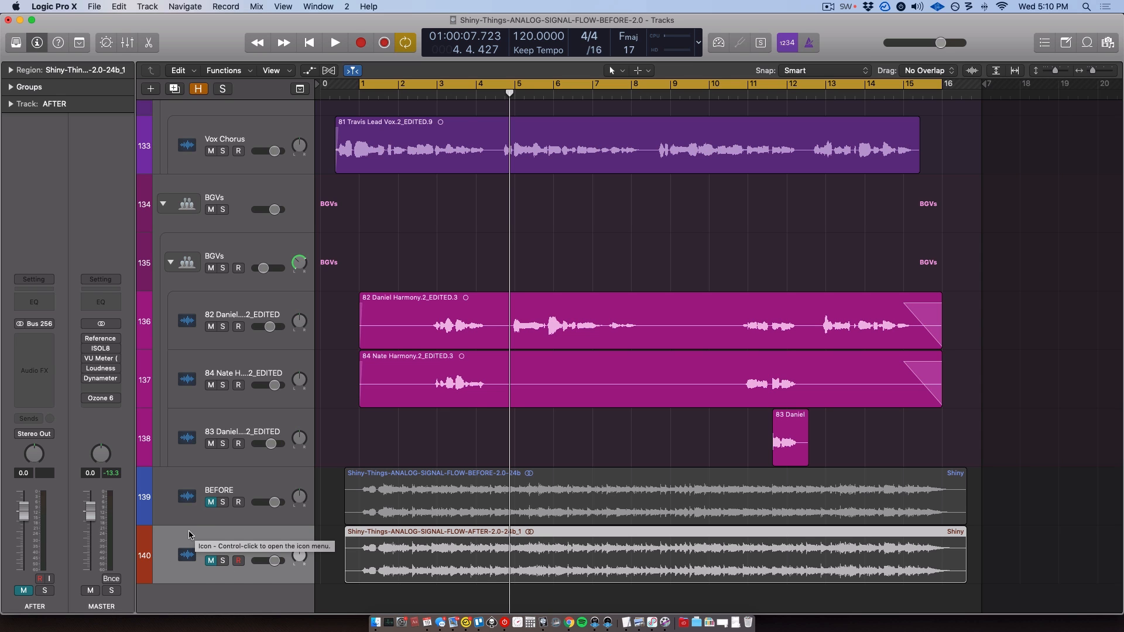
{"action": "left_click", "coordinate": [203, 508]}
{"action": "left_click", "coordinate": [221, 502]}
{"action": "key", "text": "space"}
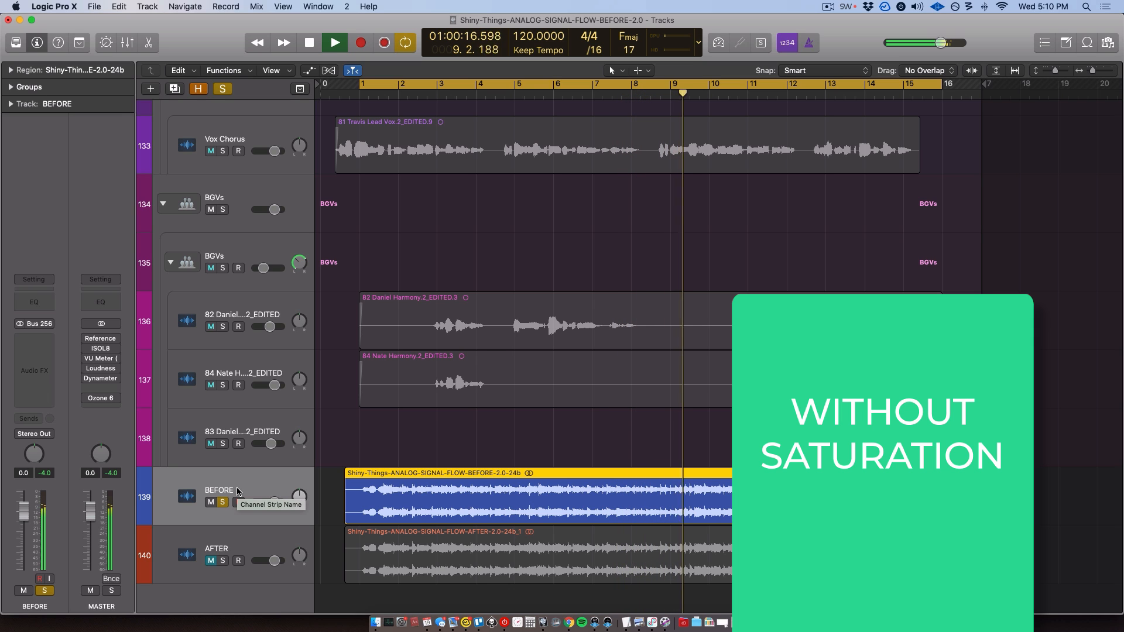
{"action": "key", "text": "space"}
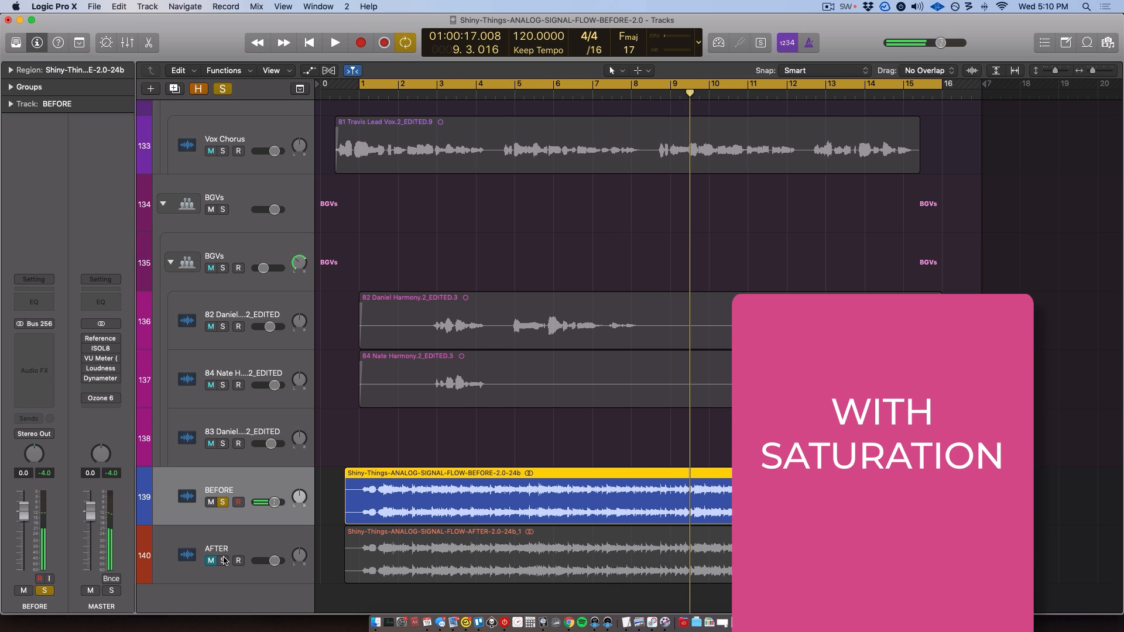
Switch the solo to the AFTER mix track and listen to a passage with saturation.
{"action": "left_click", "coordinate": [223, 560]}
{"action": "key", "text": "space"}
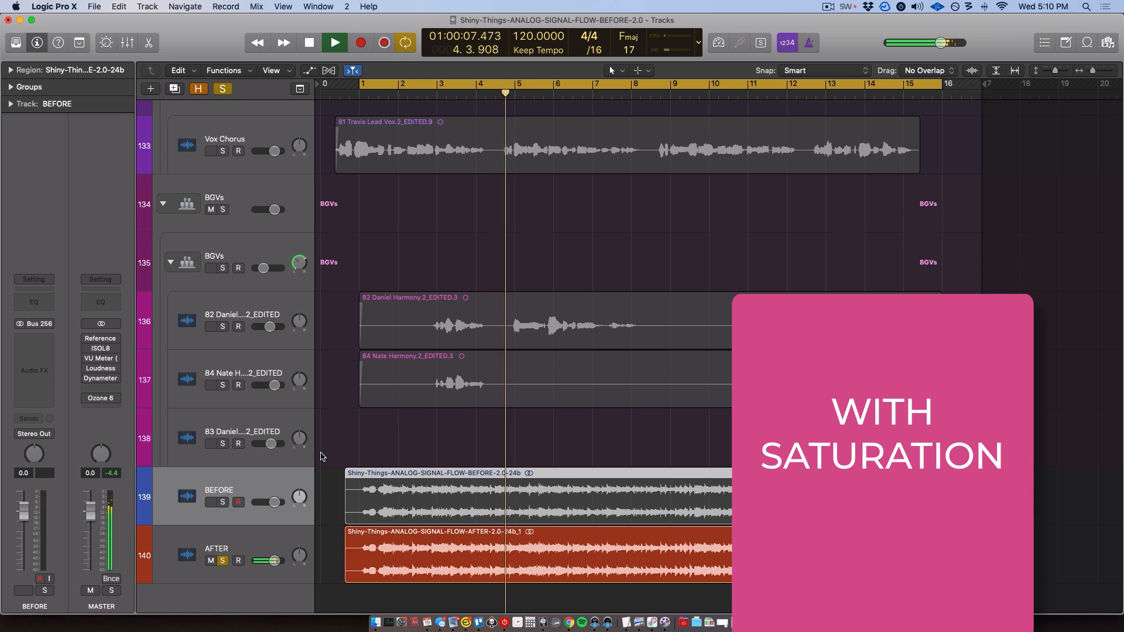
{"action": "key", "text": "space"}
Shorten the cycle range so it runs from bar 2 to bar 15.
{"action": "left_click_drag", "start_coordinate": [380, 88], "coordinate": [469, 85]}
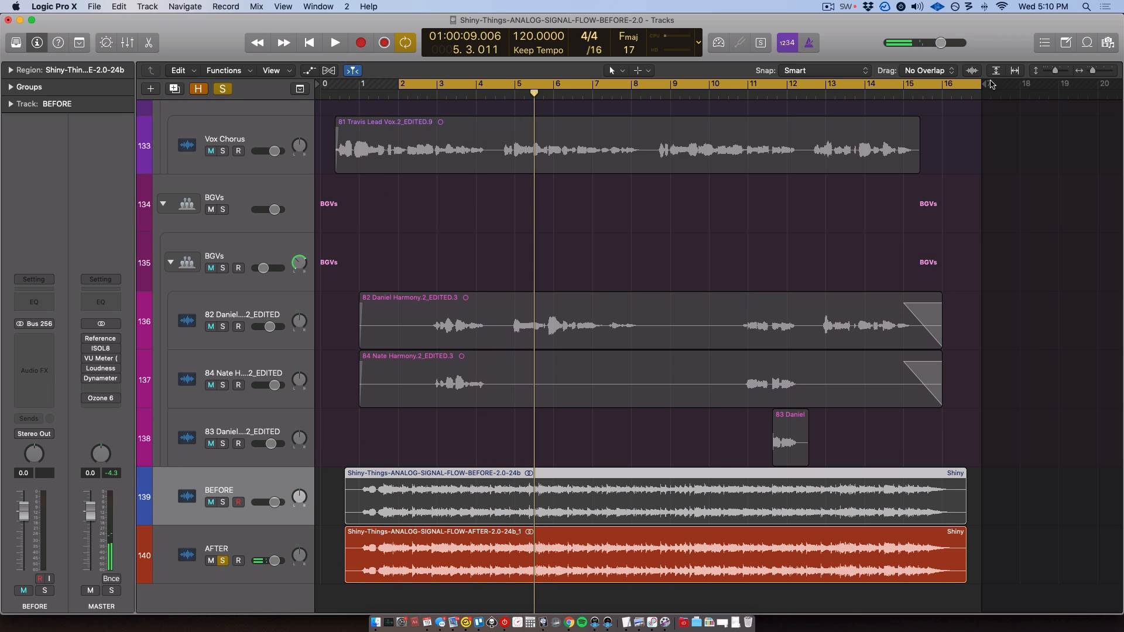
{"action": "left_click_drag", "start_coordinate": [984, 87], "coordinate": [906, 104]}
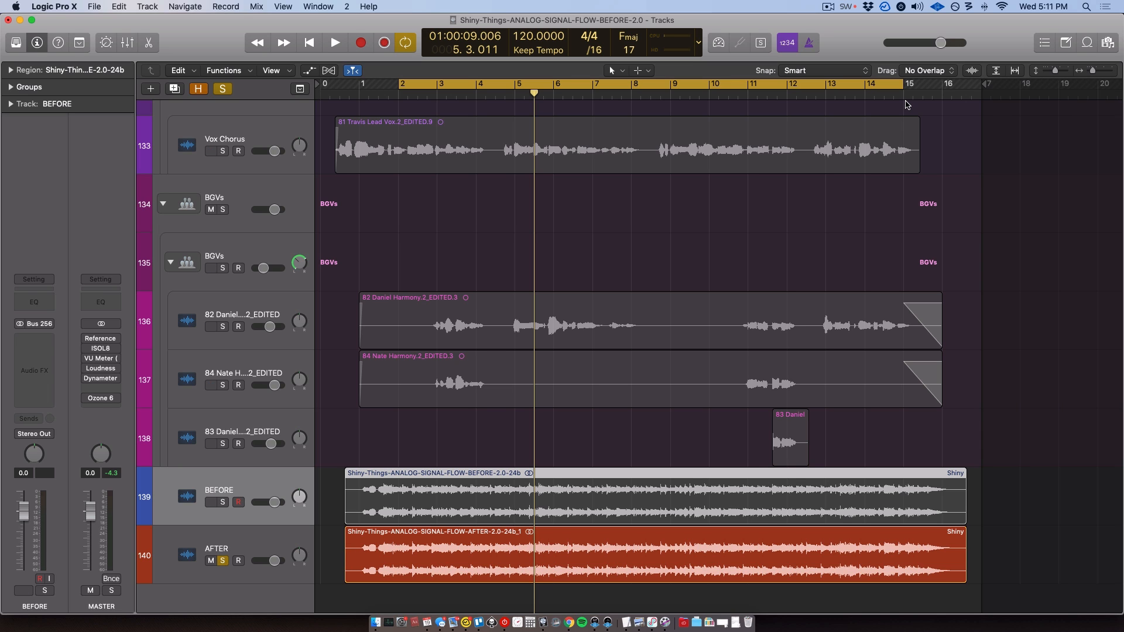
Play the cycle from bar 2 while alternating the exclusive solo between the BEFORE and AFTER tracks to compare them.
{"action": "left_click", "coordinate": [223, 502], "text": "alt"}
{"action": "key", "text": "space"}
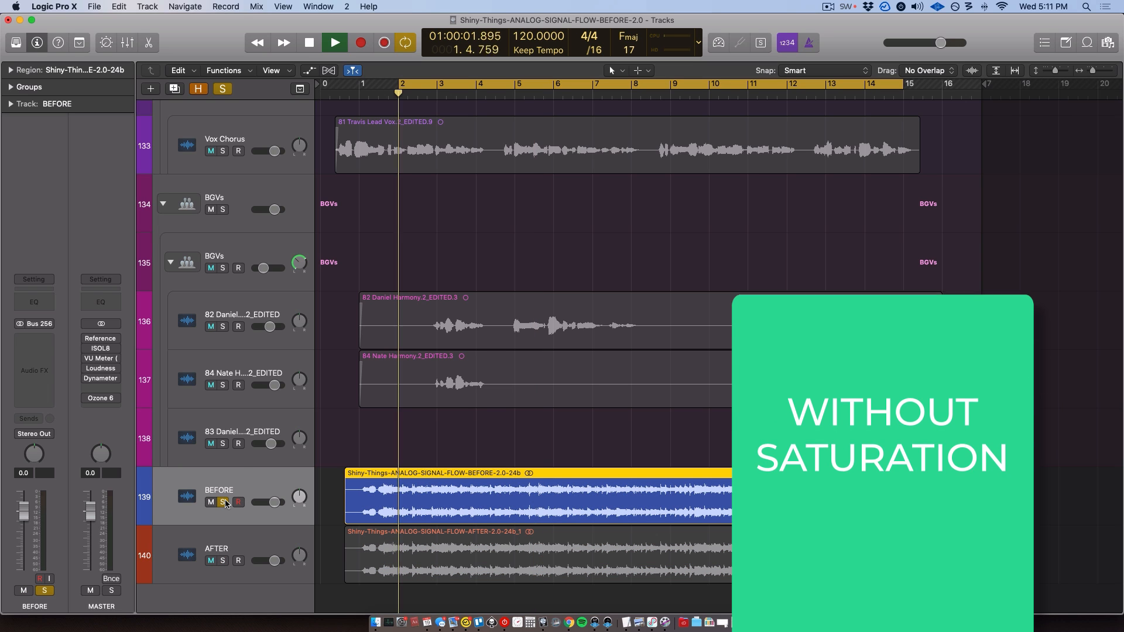
{"action": "left_click", "coordinate": [223, 561], "text": "alt"}
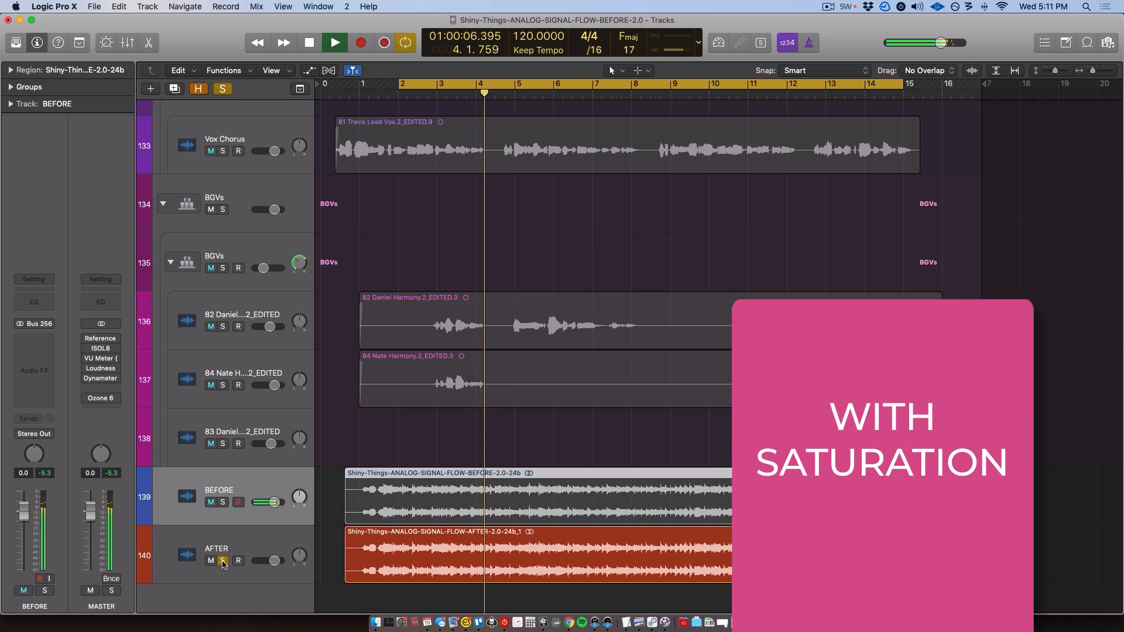
{"action": "left_click", "coordinate": [223, 502], "text": "alt"}
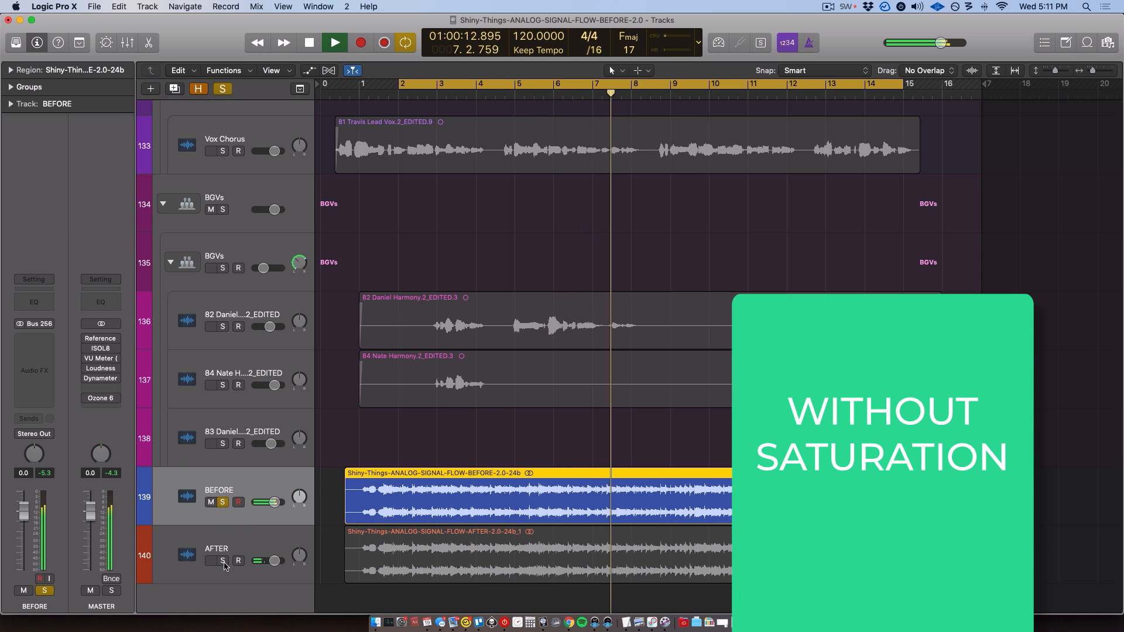
{"action": "left_click", "coordinate": [223, 561], "text": "alt"}
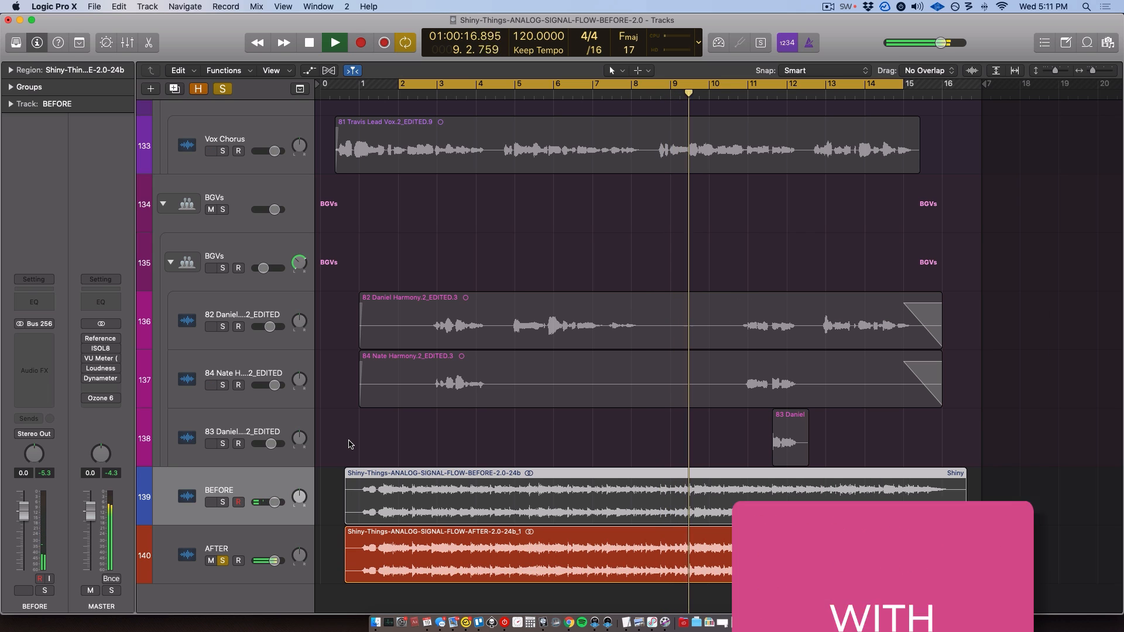
{"action": "key", "text": "space"}
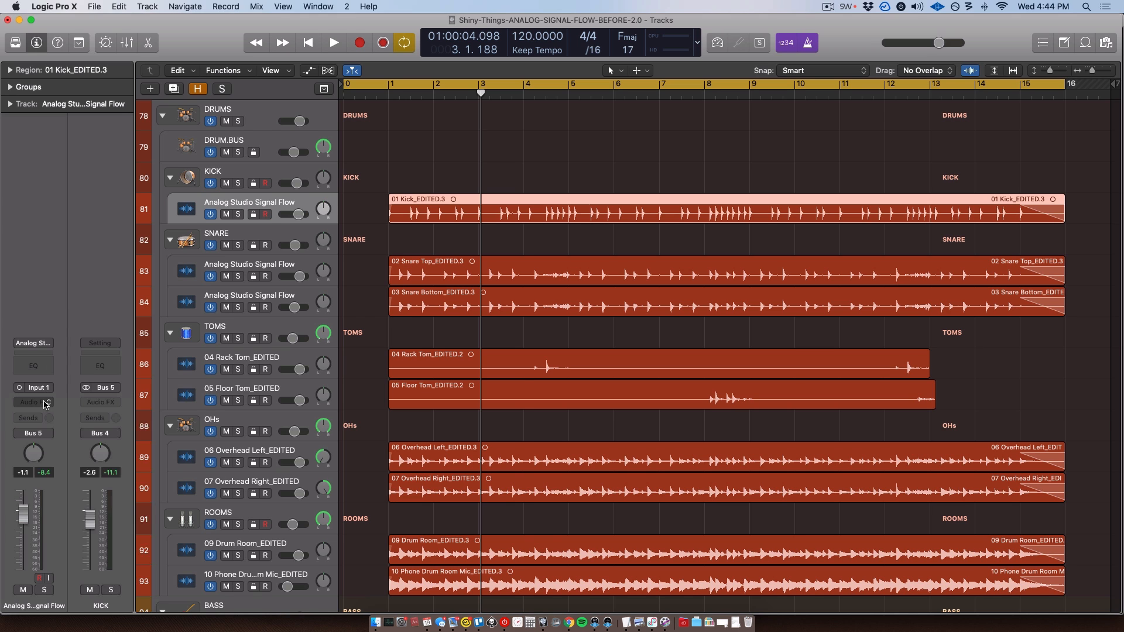
Insert the UAD Neve 1073 plug-in in the kick track's first audio effect slot.
{"action": "left_click", "coordinate": [47, 402]}
{"action": "mouse_move", "coordinate": [39, 594]}
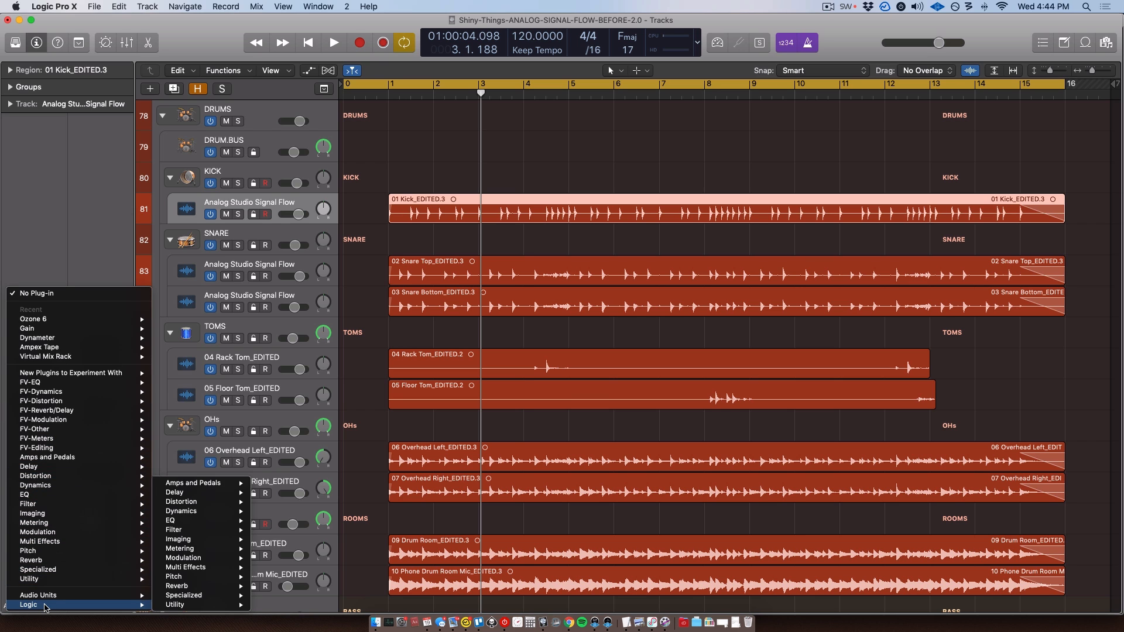
{"action": "mouse_move", "coordinate": [164, 577]}
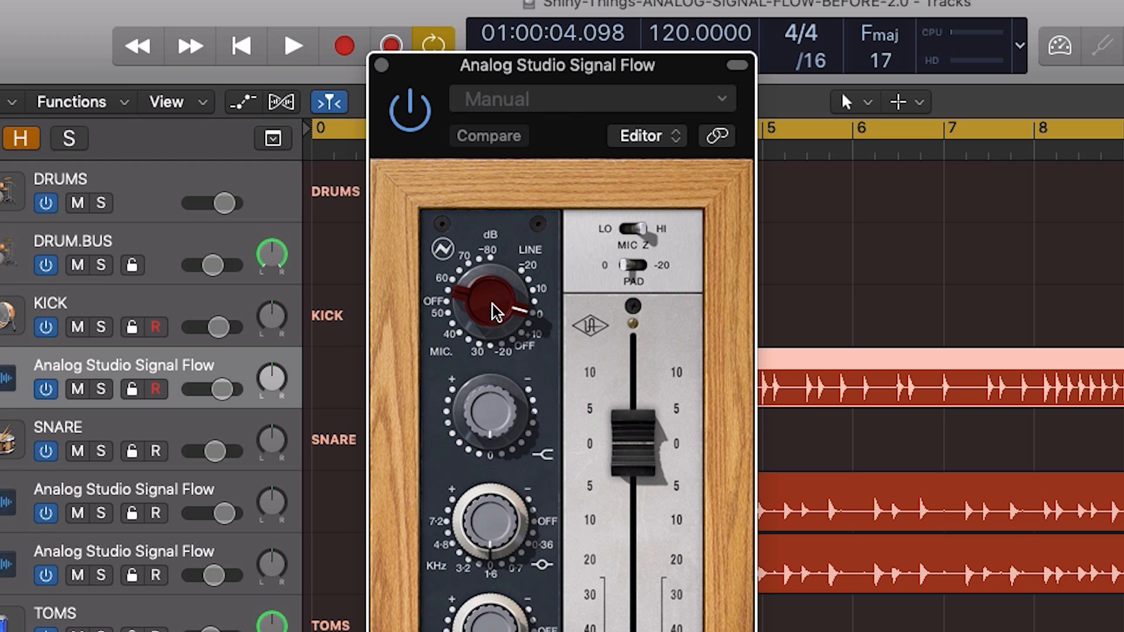
Set the Neve 1073's red gain knob to the -10 dB line position, leaving the output at 0.
{"action": "left_click_drag", "start_coordinate": [492, 303], "coordinate": [498, 360]}
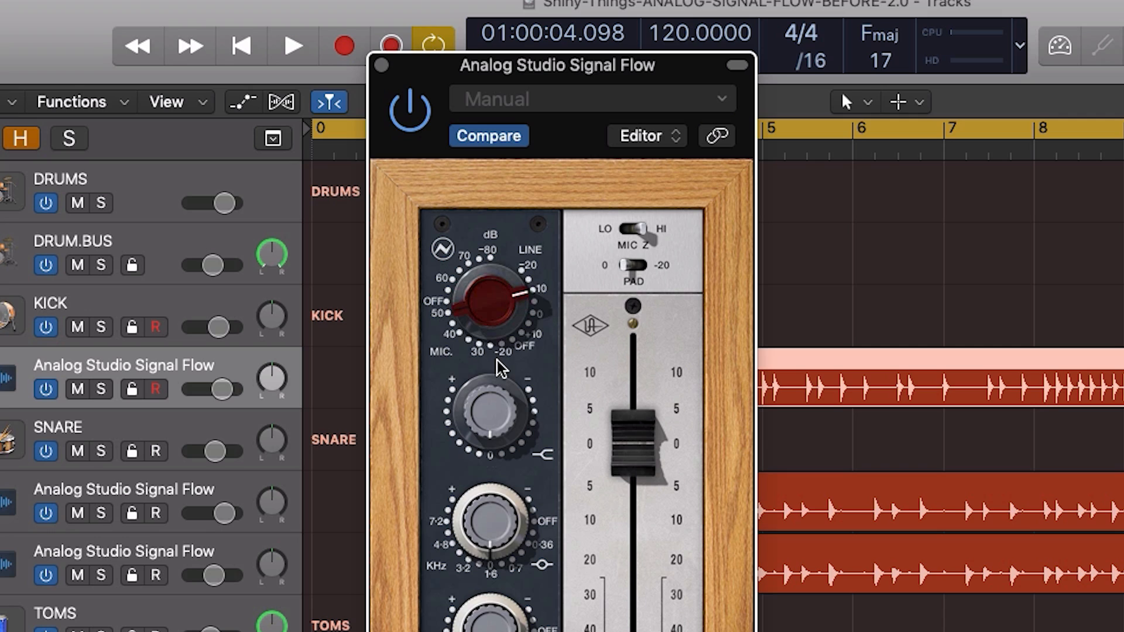
{"action": "left_click_drag", "start_coordinate": [497, 306], "coordinate": [539, 530]}
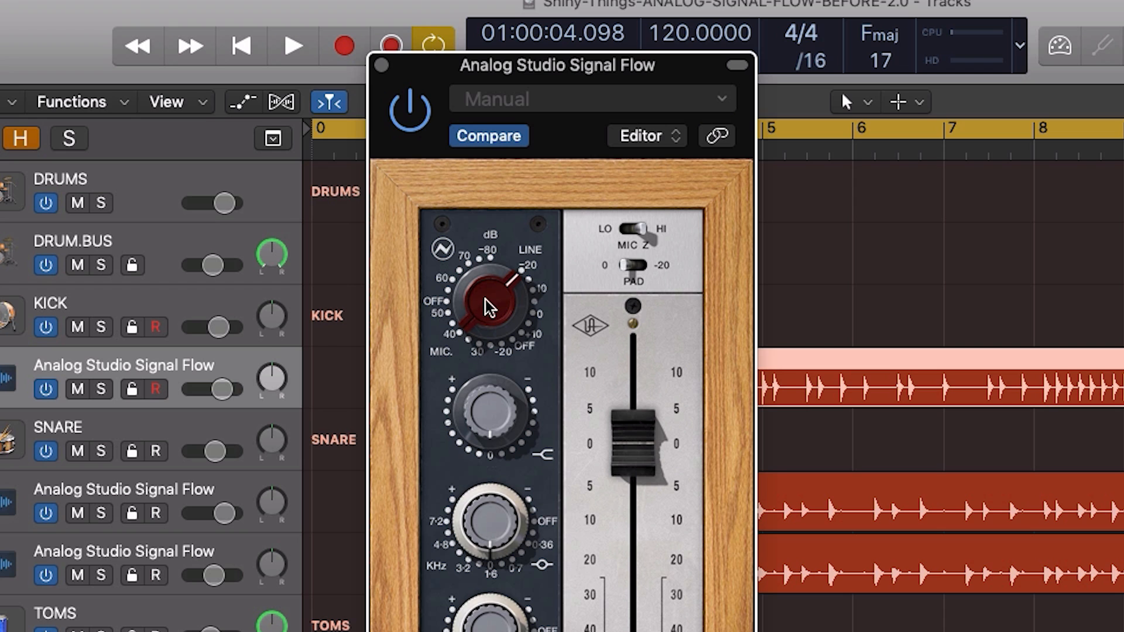
{"action": "left_click_drag", "start_coordinate": [487, 302], "coordinate": [484, 250]}
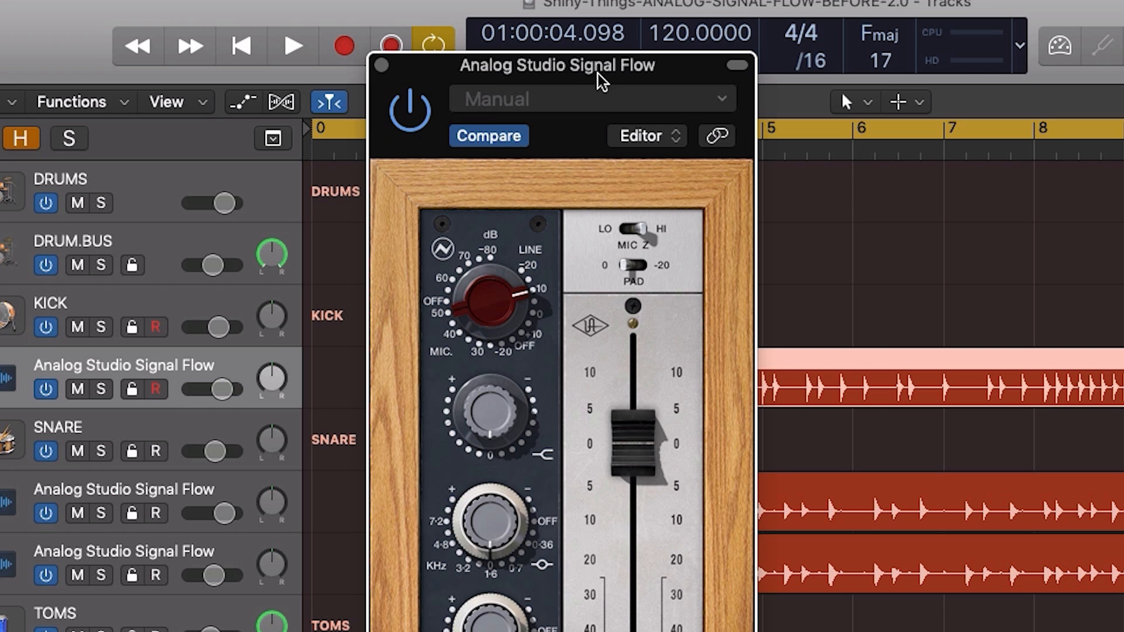
{"action": "left_click_drag", "start_coordinate": [590, 61], "coordinate": [982, 81]}
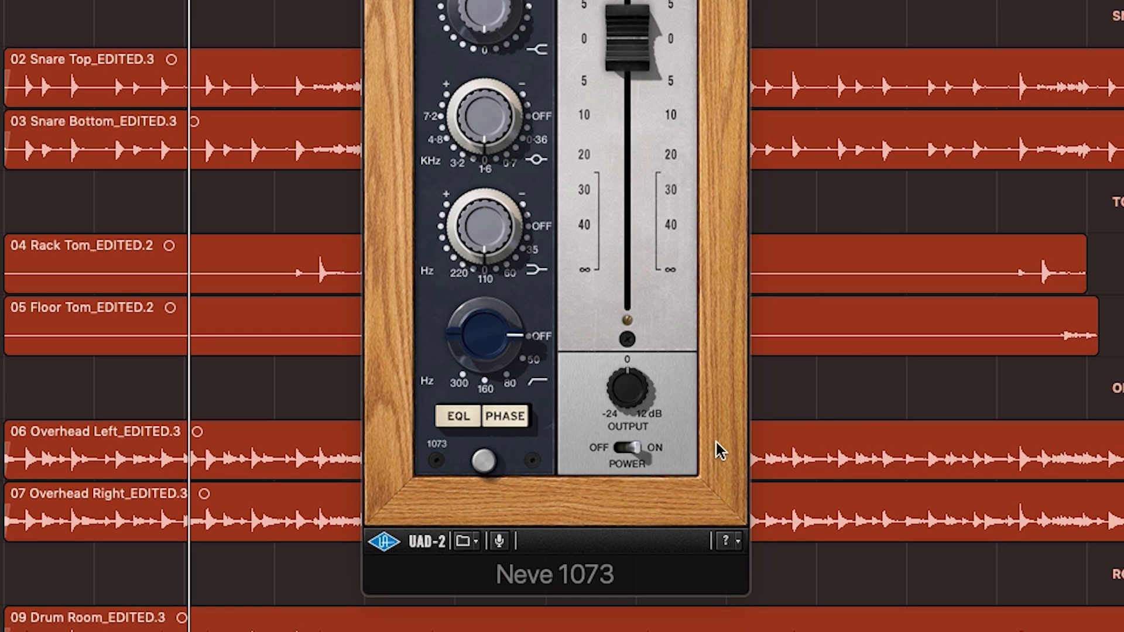
{"action": "mouse_move", "coordinate": [631, 391]}
{"action": "left_mouse_down"}
{"action": "mouse_move", "coordinate": [632, 436]}
{"action": "mouse_move", "coordinate": [634, 401]}
{"action": "left_mouse_up"}
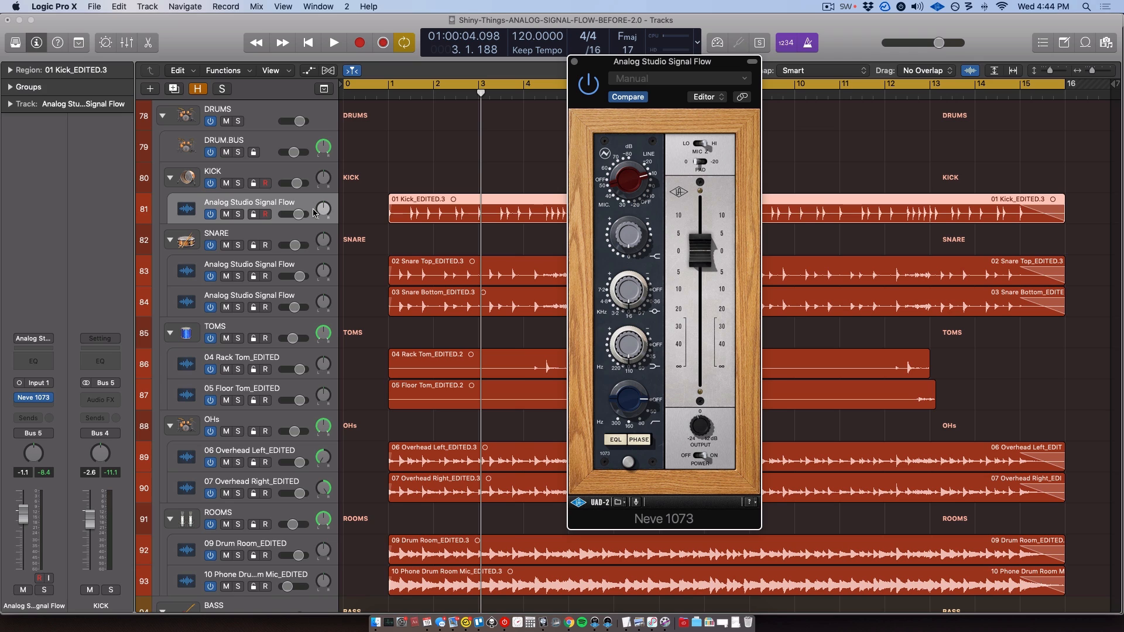
{"action": "left_click", "coordinate": [58, 466]}
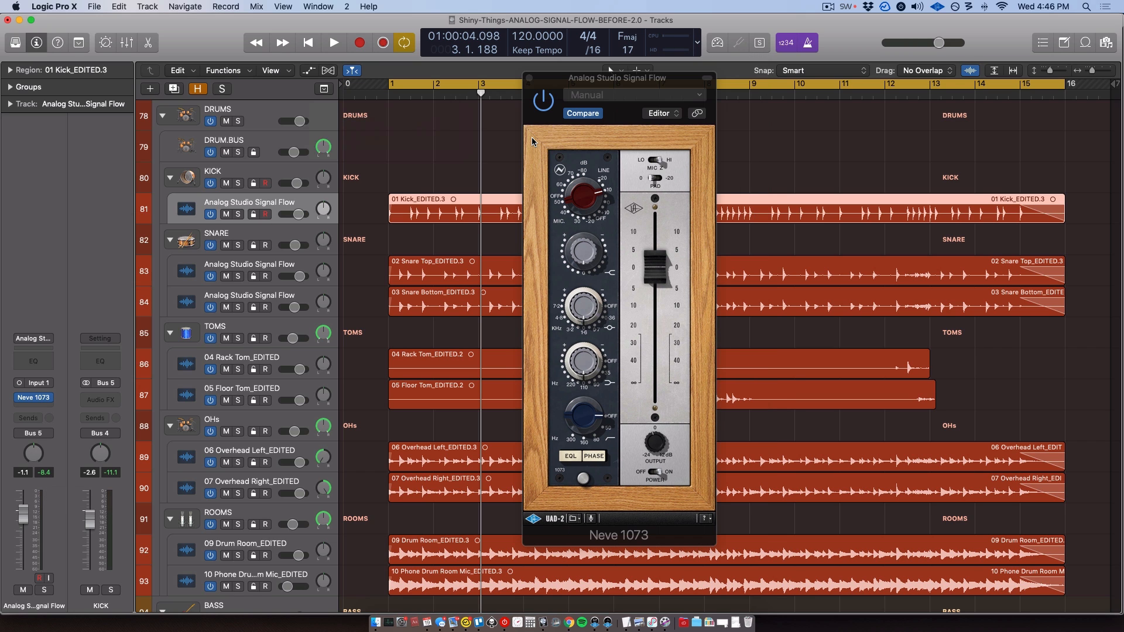
Solo the kick track and play it with the Neve 1073 bypassed to check its level.
{"action": "left_click", "coordinate": [237, 214]}
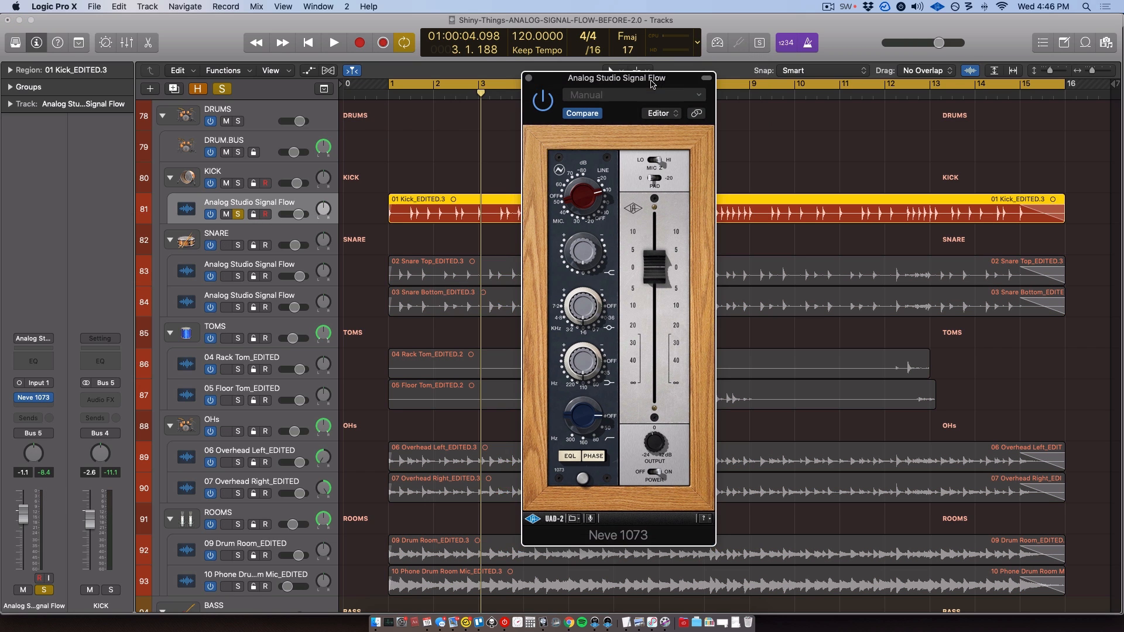
{"action": "left_click", "coordinate": [519, 105]}
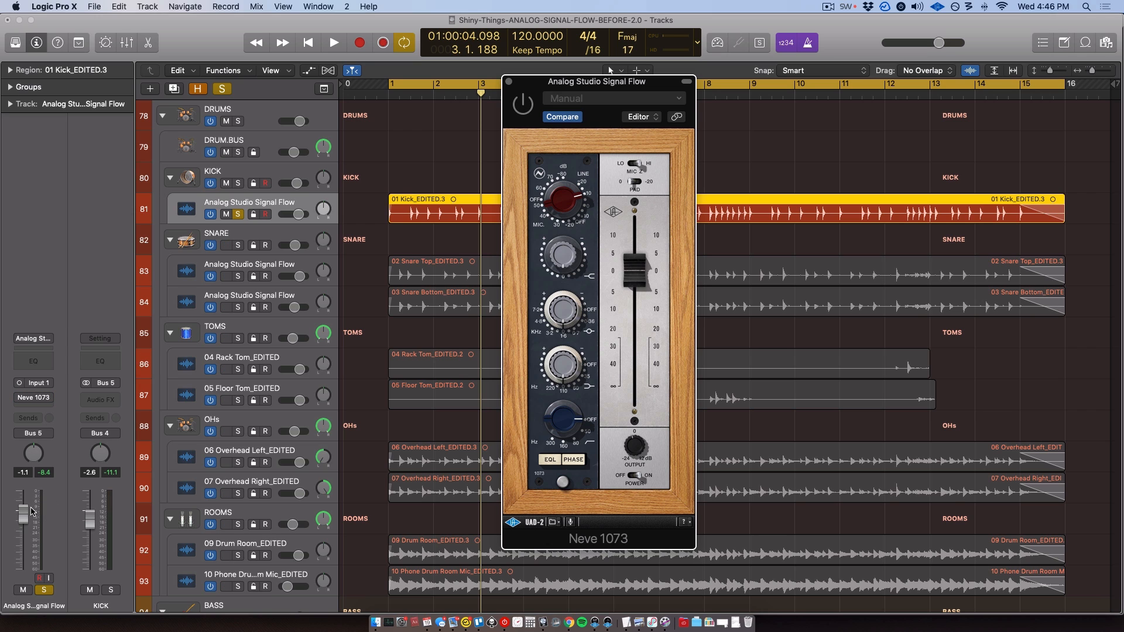
{"action": "key", "text": "space"}
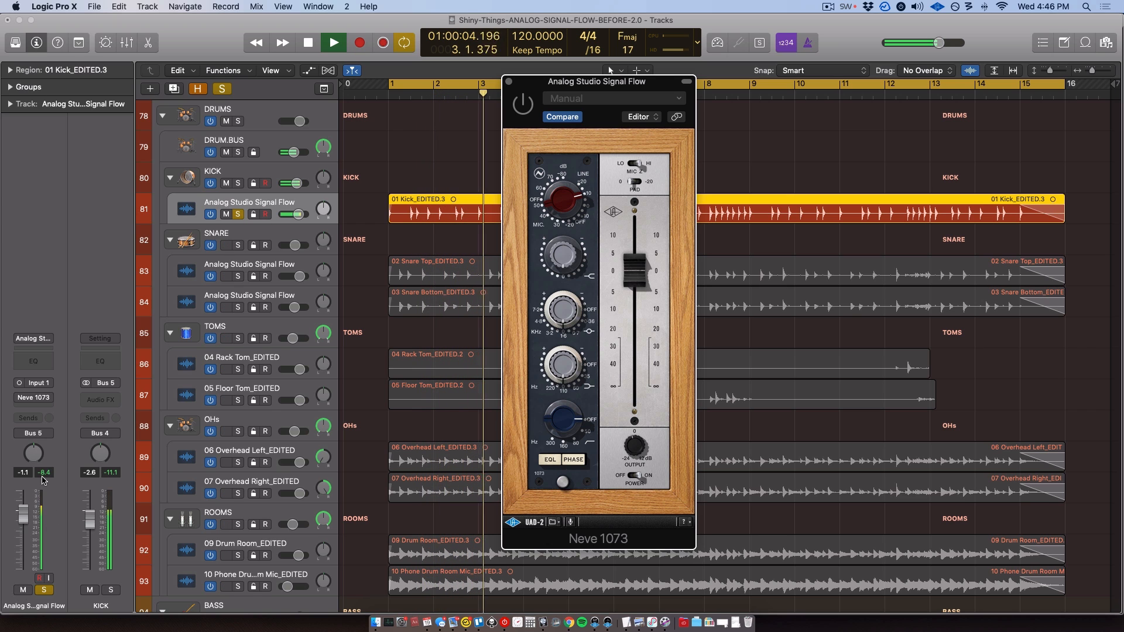
{"action": "key", "text": "space"}
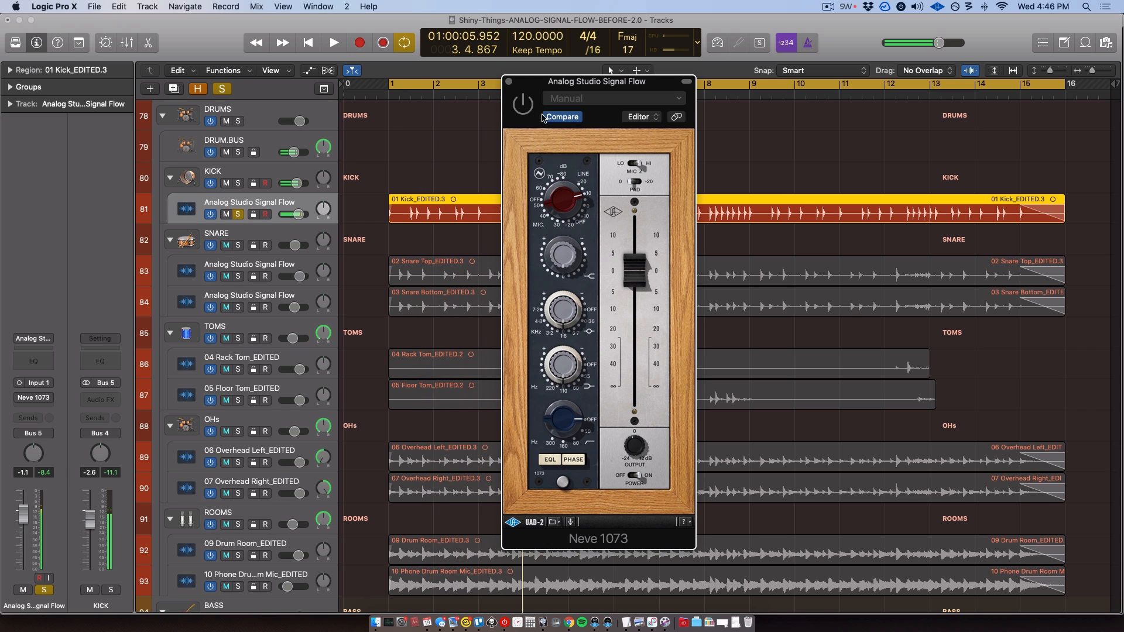
Enable the Neve 1073 and play the soloed kick to check its level through the plug-in.
{"action": "left_click", "coordinate": [524, 105]}
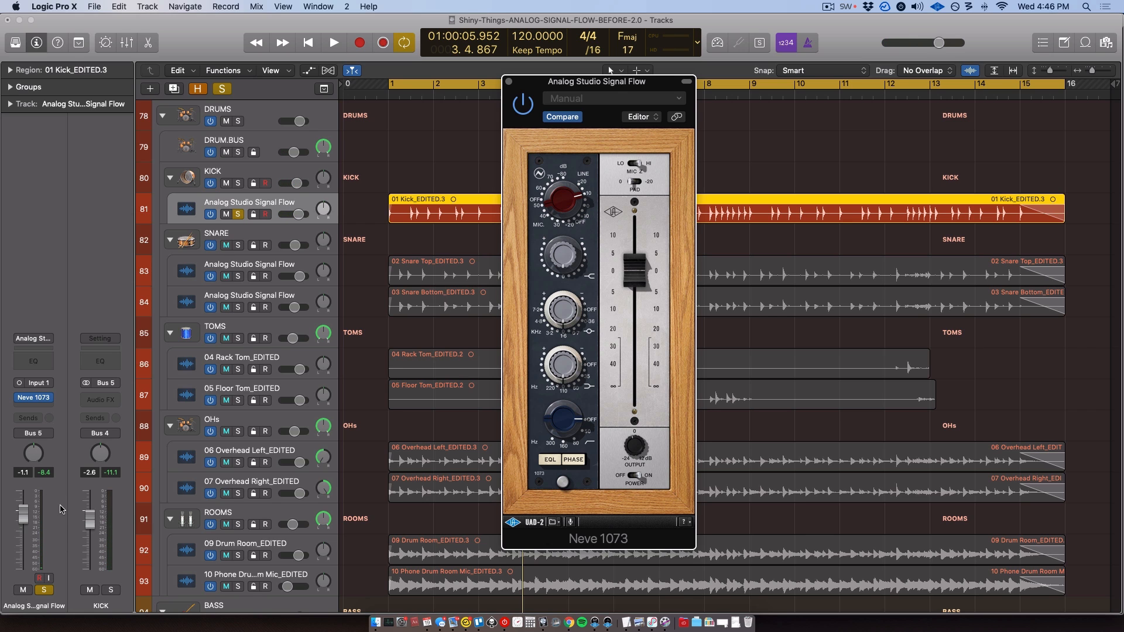
{"action": "key", "text": "space"}
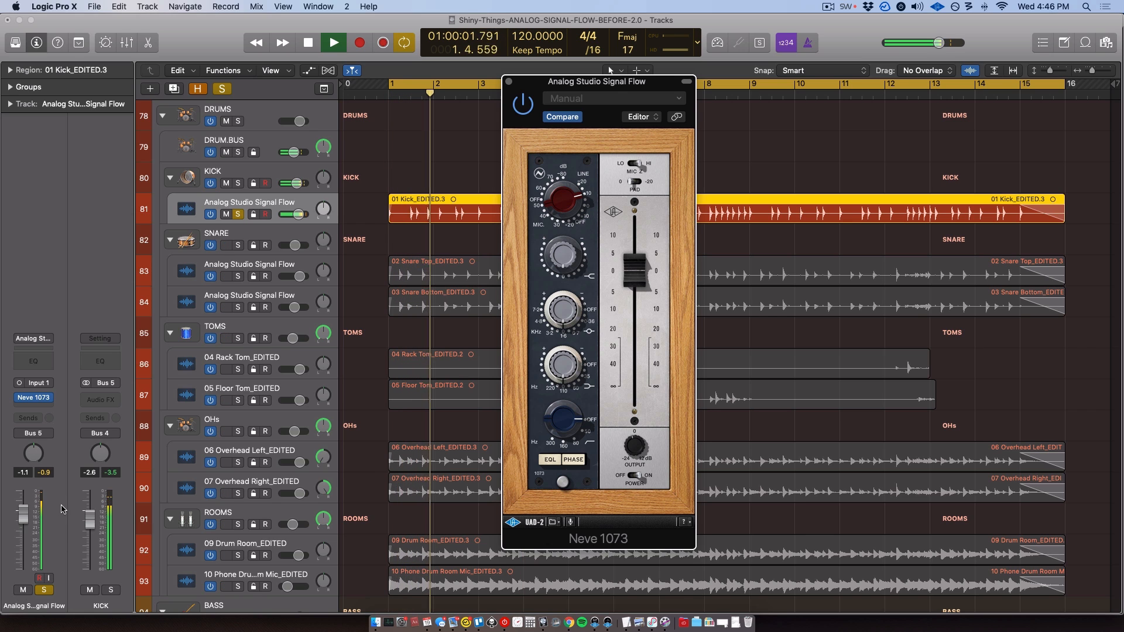
{"action": "key", "text": "space"}
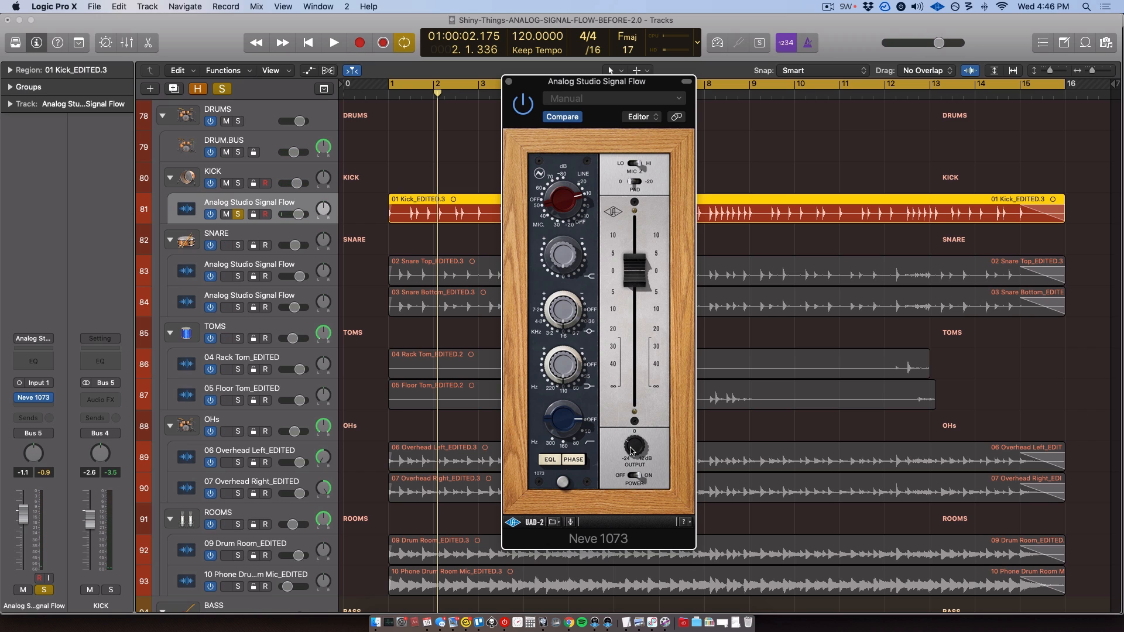
Play the kick again, reset its peak reading and bypass the Neve 1073 to compare levels.
{"action": "key", "text": "space"}
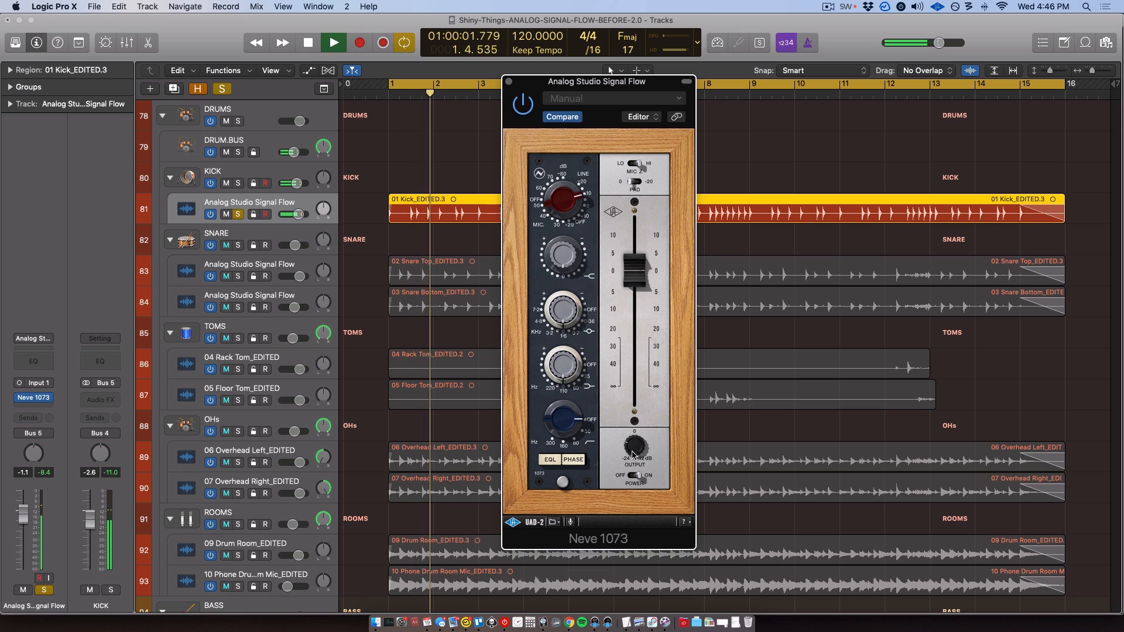
{"action": "left_click", "coordinate": [75, 471]}
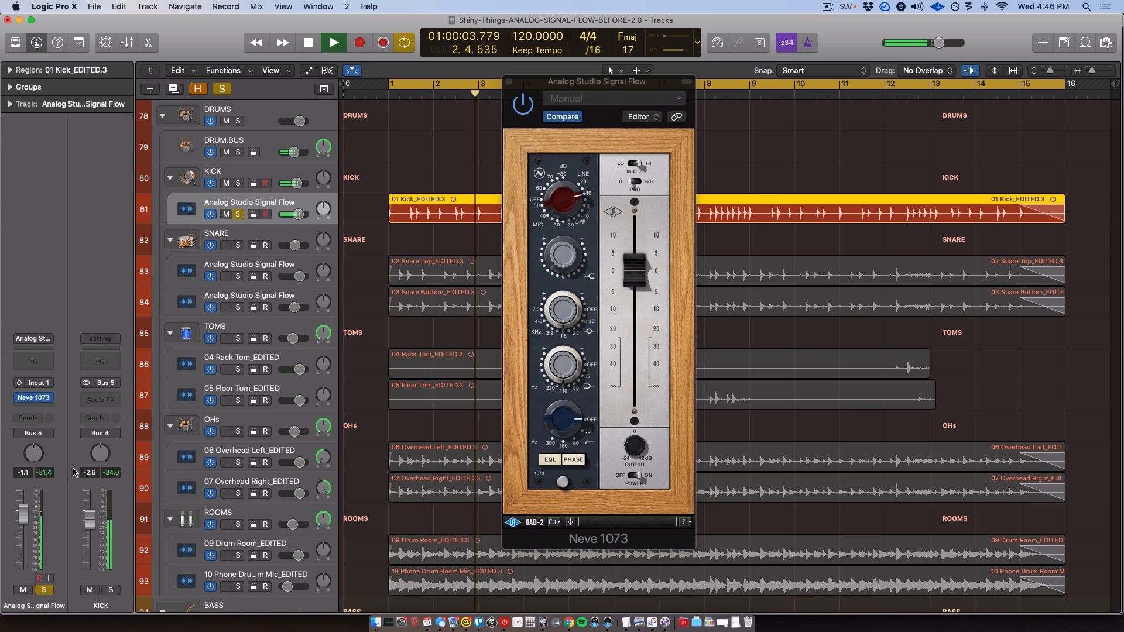
{"action": "left_click", "coordinate": [521, 109]}
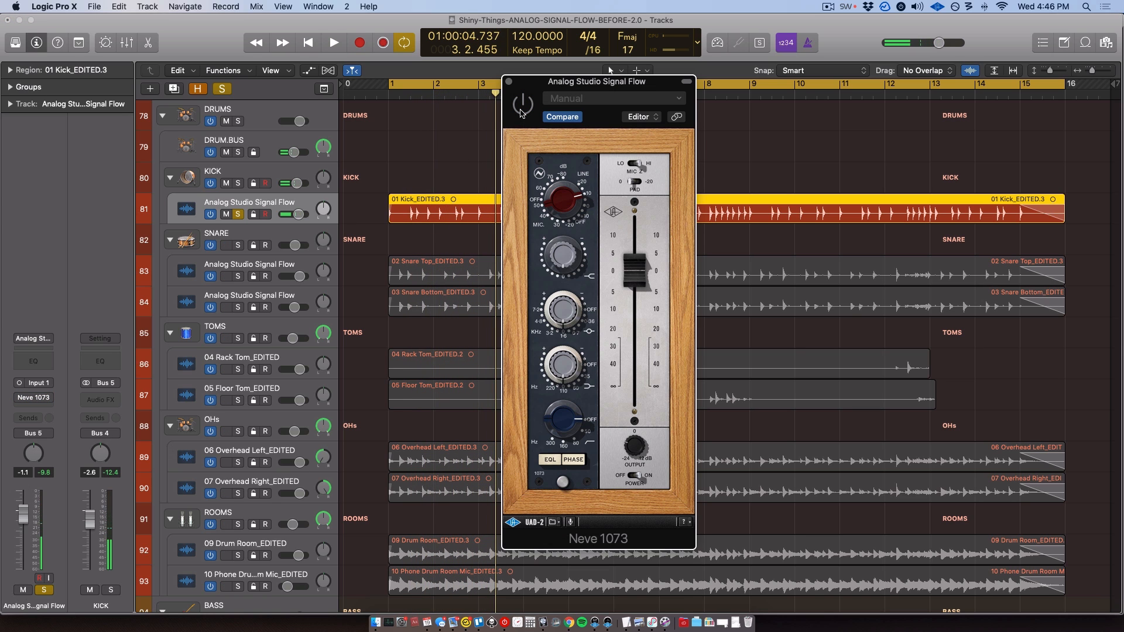
Play the soloed kick with the Neve 1073 bypassed, then enable the plug-in and play again to compare levels.
{"action": "key", "text": "space"}
{"action": "key", "text": "space"}
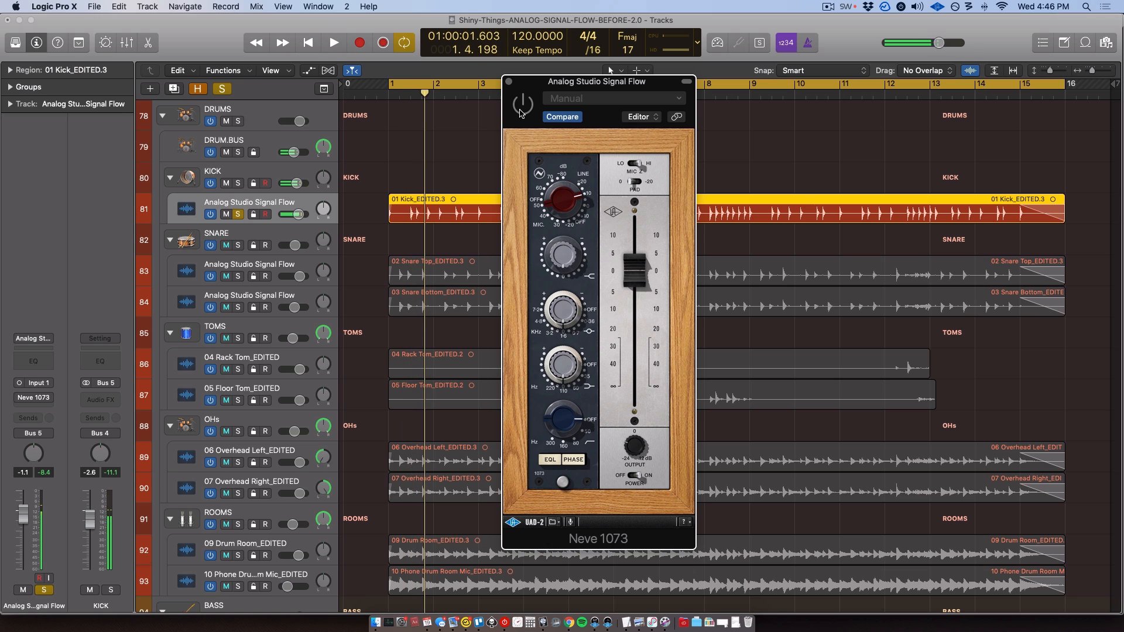
{"action": "left_click", "coordinate": [522, 108]}
{"action": "key", "text": "space"}
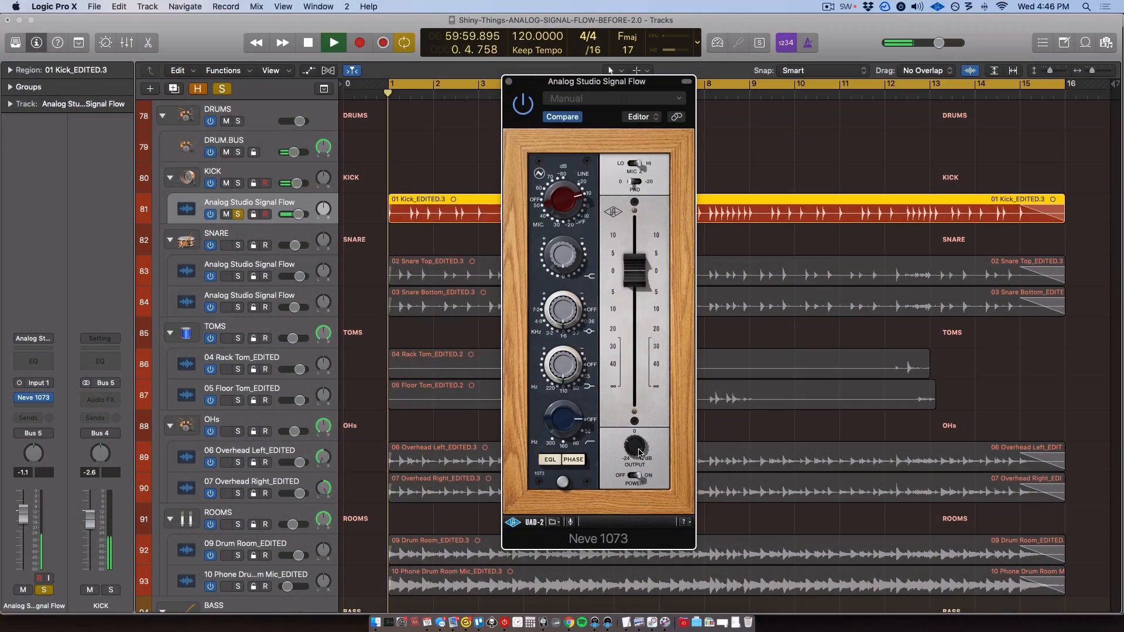
{"action": "key", "text": "space"}
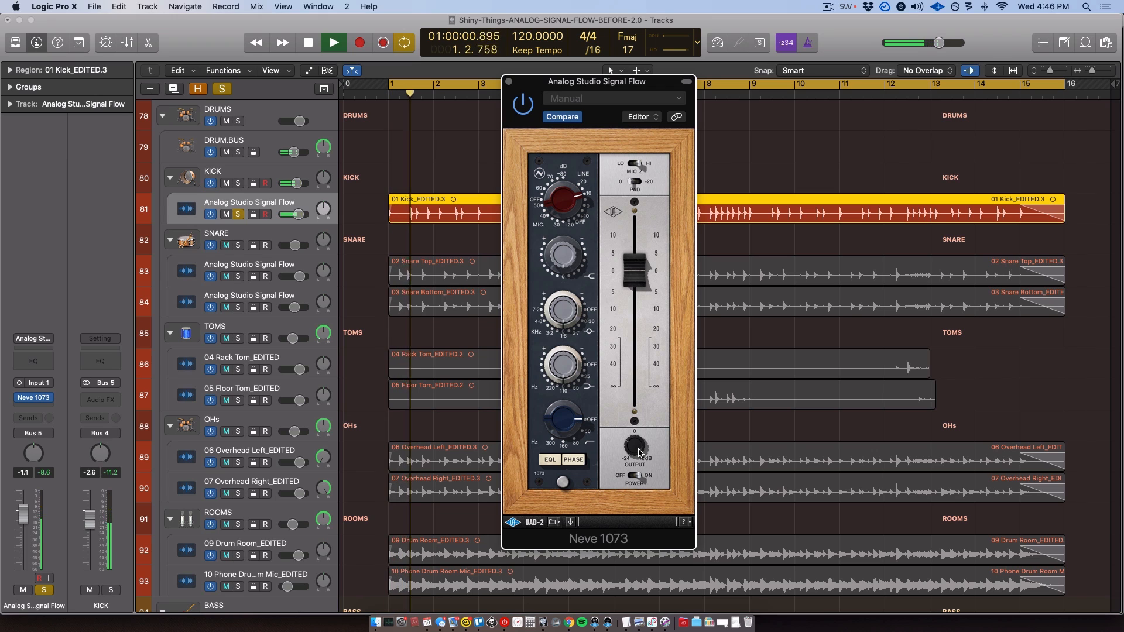
{"action": "key", "text": "space"}
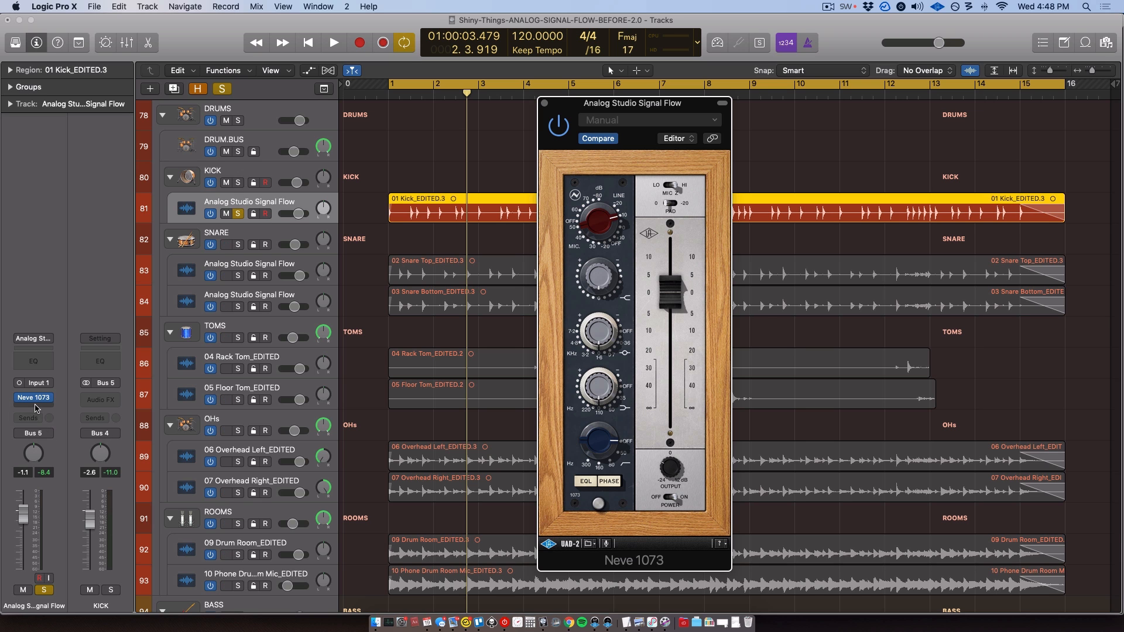
Insert a mono Virtual Mix Rack after the Neve 1073 on the kick track and remove every module except Virtual Channel.
{"action": "left_click", "coordinate": [33, 408]}
{"action": "mouse_move", "coordinate": [60, 523]}
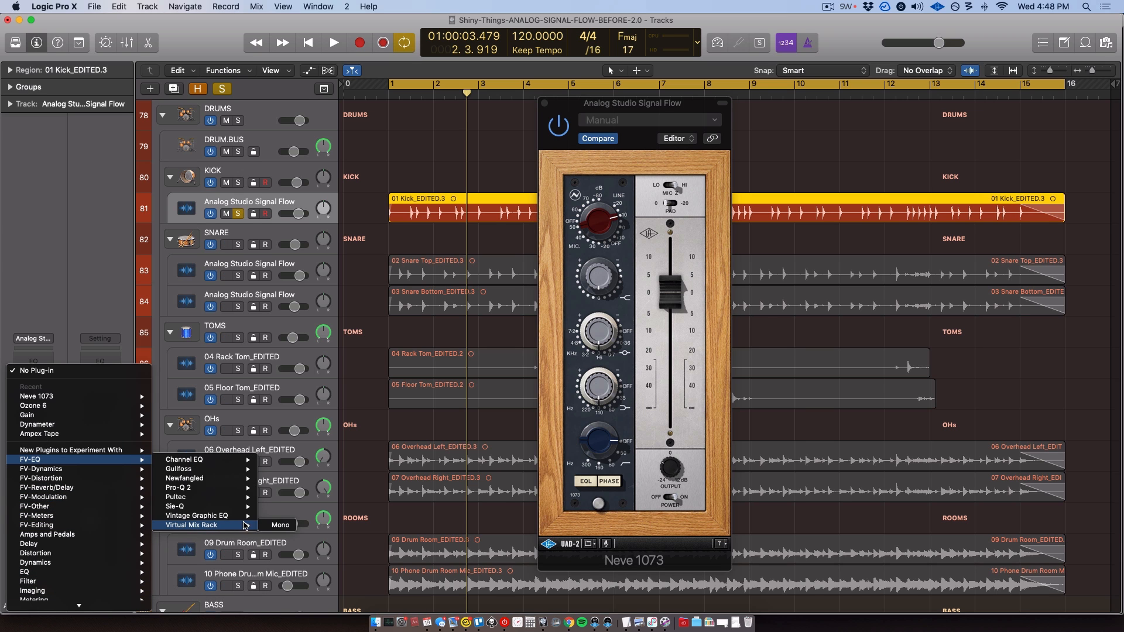
{"action": "left_click", "coordinate": [266, 526]}
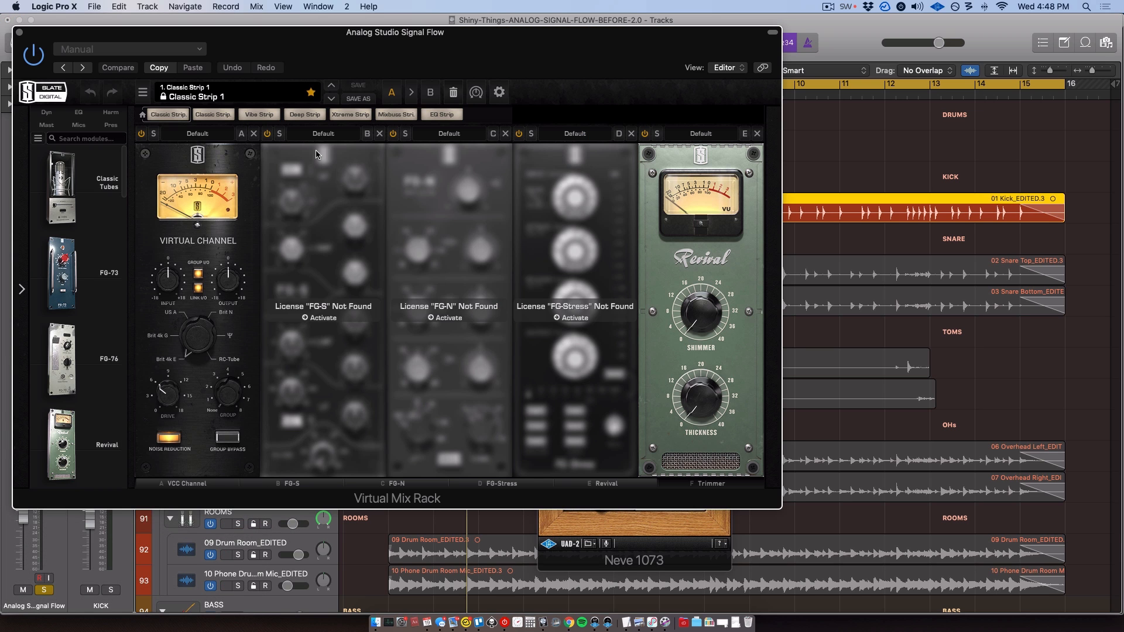
{"action": "left_click", "coordinate": [380, 136]}
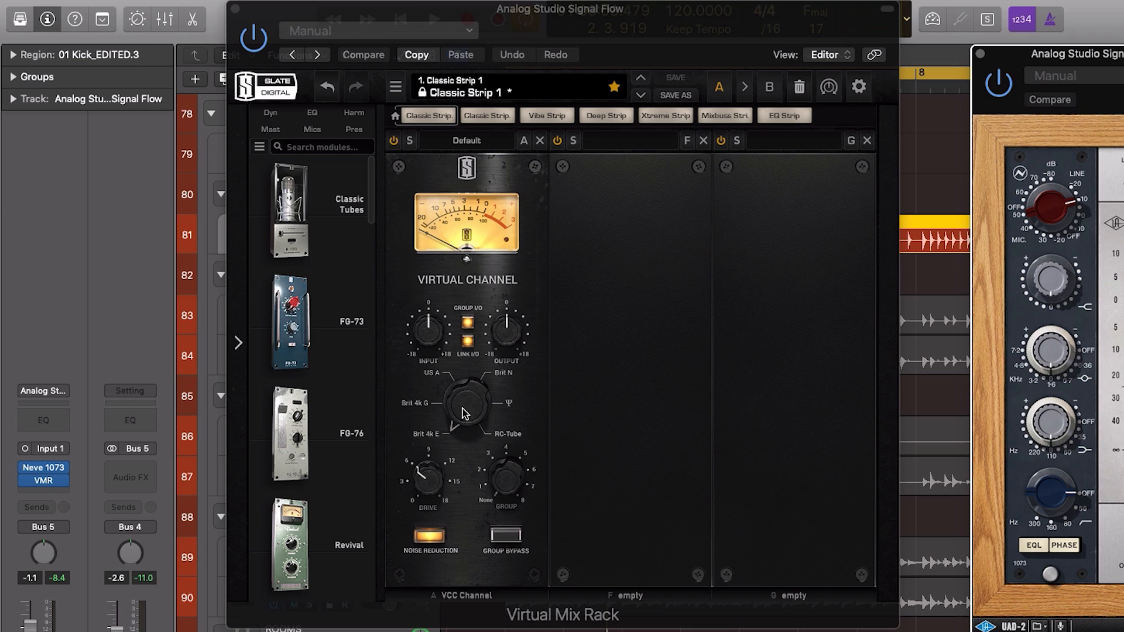
Set the Virtual Channel's console type to Brit N and move the rack window clear of the channel strip.
{"action": "left_click_drag", "start_coordinate": [463, 408], "coordinate": [345, 437]}
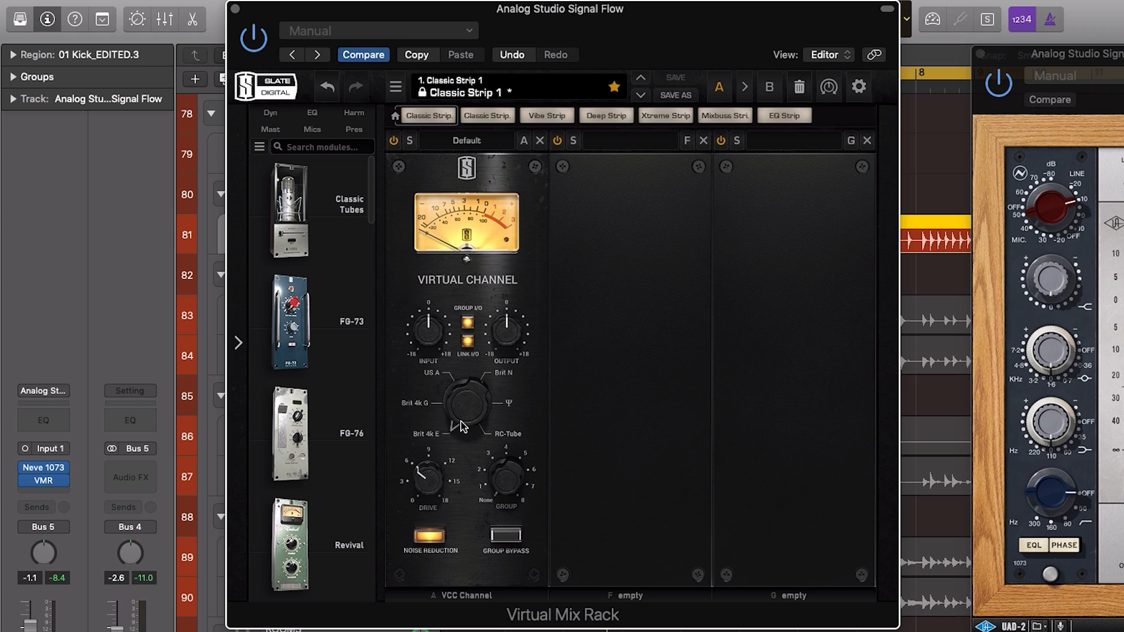
{"action": "left_click_drag", "start_coordinate": [470, 408], "coordinate": [488, 326]}
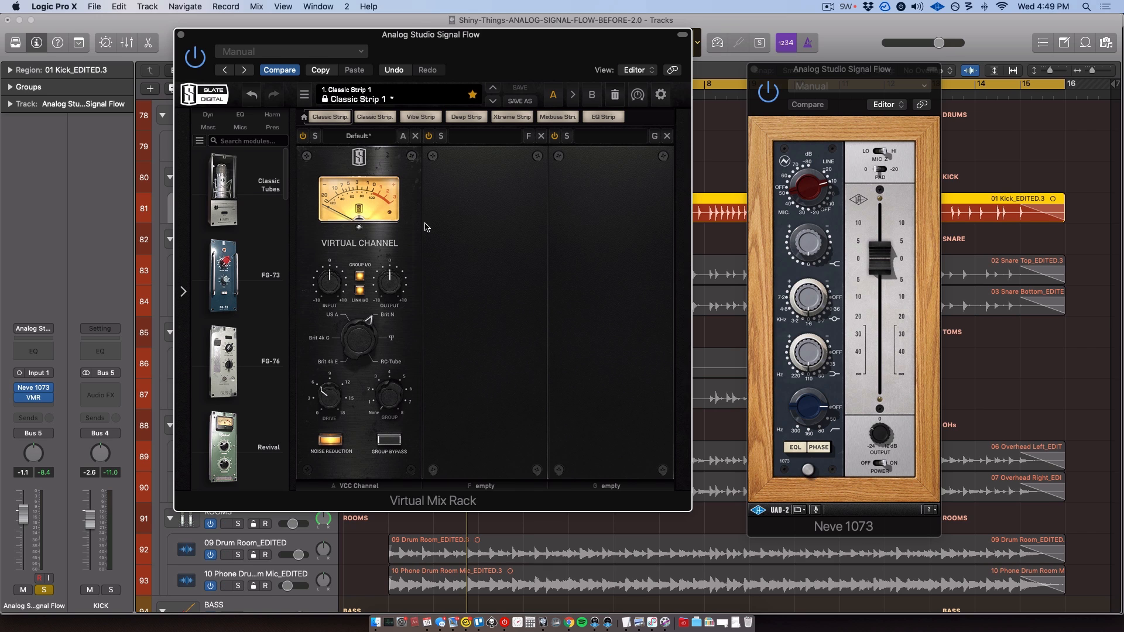
{"action": "left_click_drag", "start_coordinate": [454, 51], "coordinate": [487, 49]}
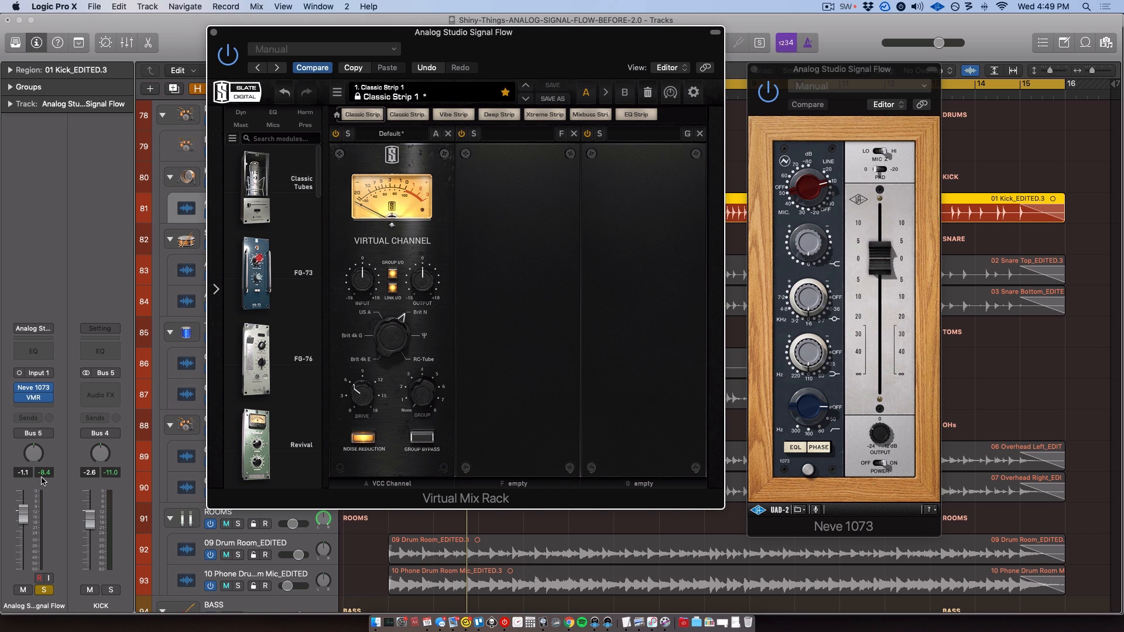
Raise the Virtual Channel's input slightly with its output linked while auditioning the kick, and close the rack window.
{"action": "key", "text": "space"}
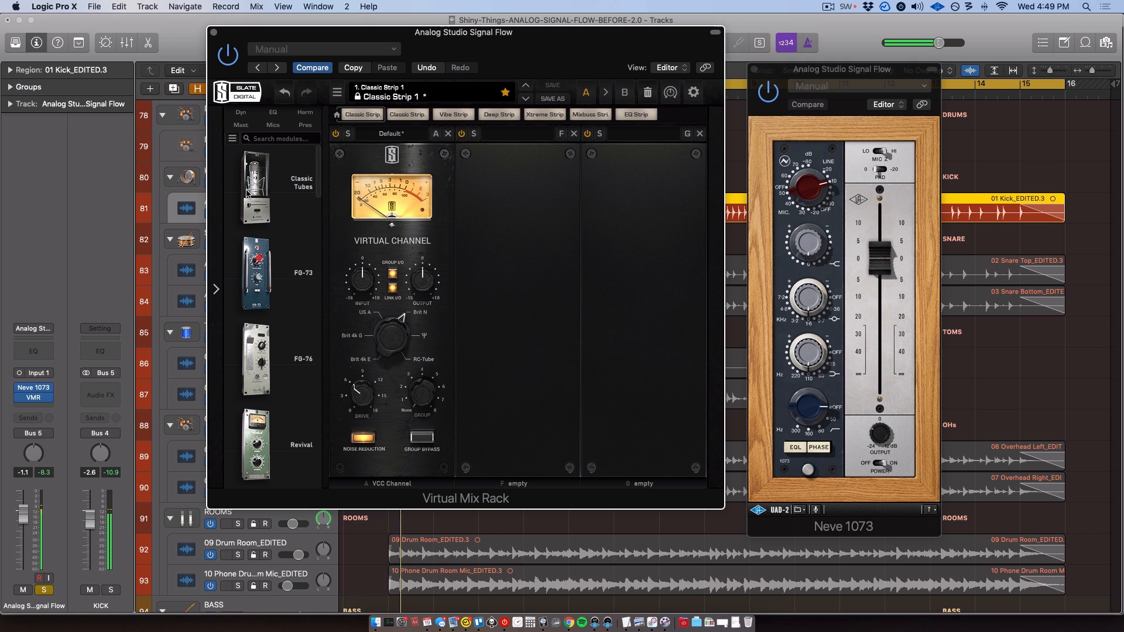
{"action": "left_click_drag", "start_coordinate": [359, 286], "coordinate": [364, 277]}
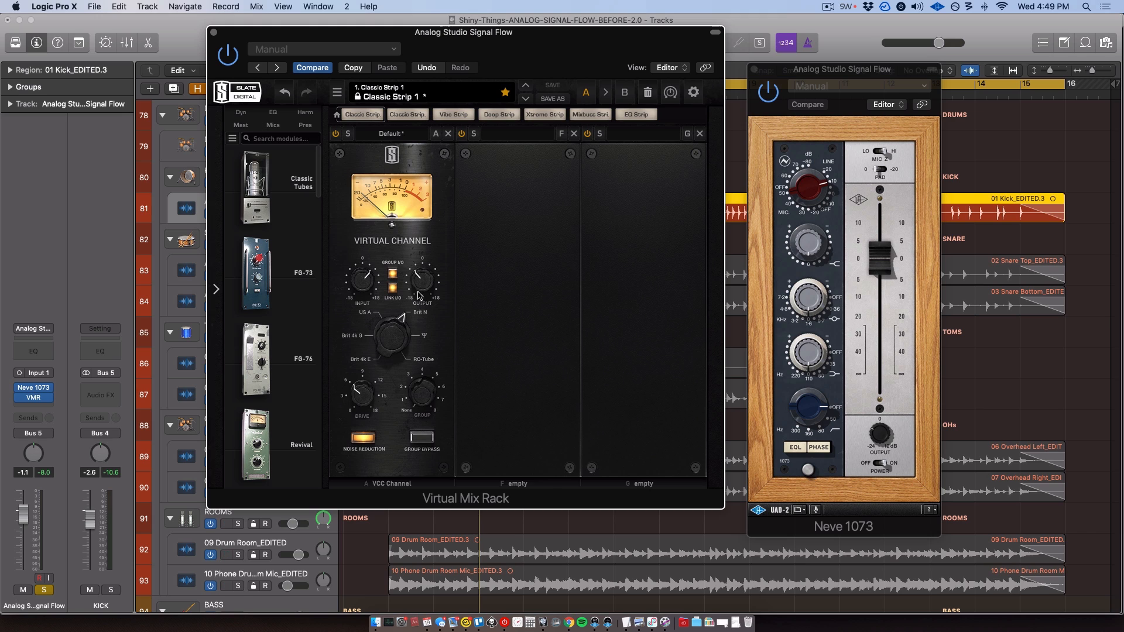
{"action": "key", "text": "space"}
{"action": "mouse_move", "coordinate": [364, 275]}
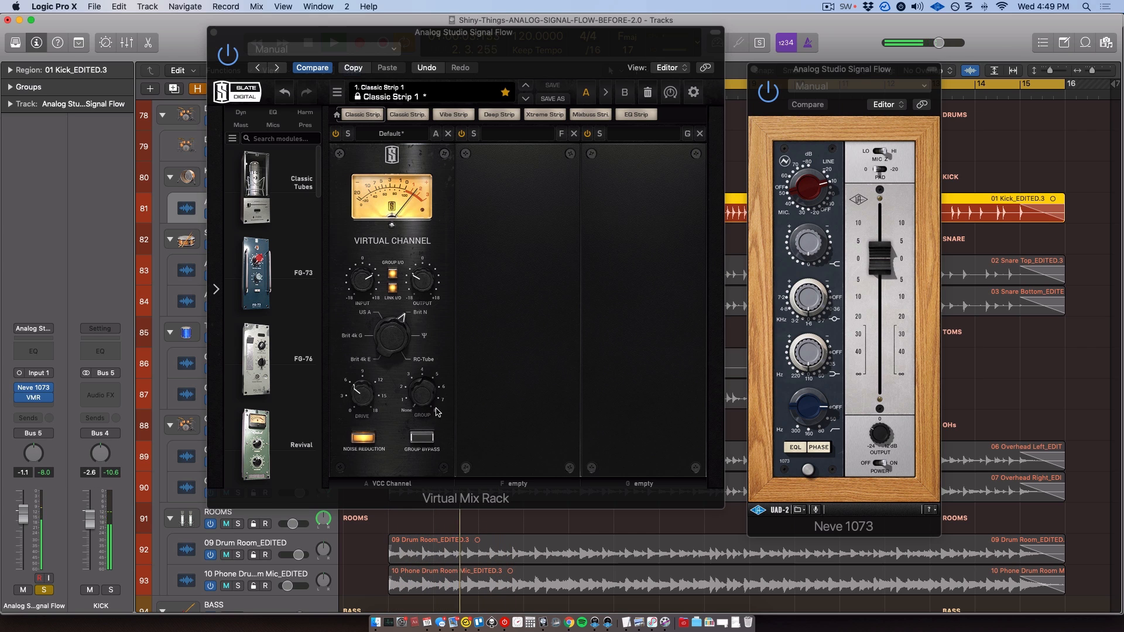
{"action": "key", "text": "space"}
{"action": "left_click", "coordinate": [405, 292]}
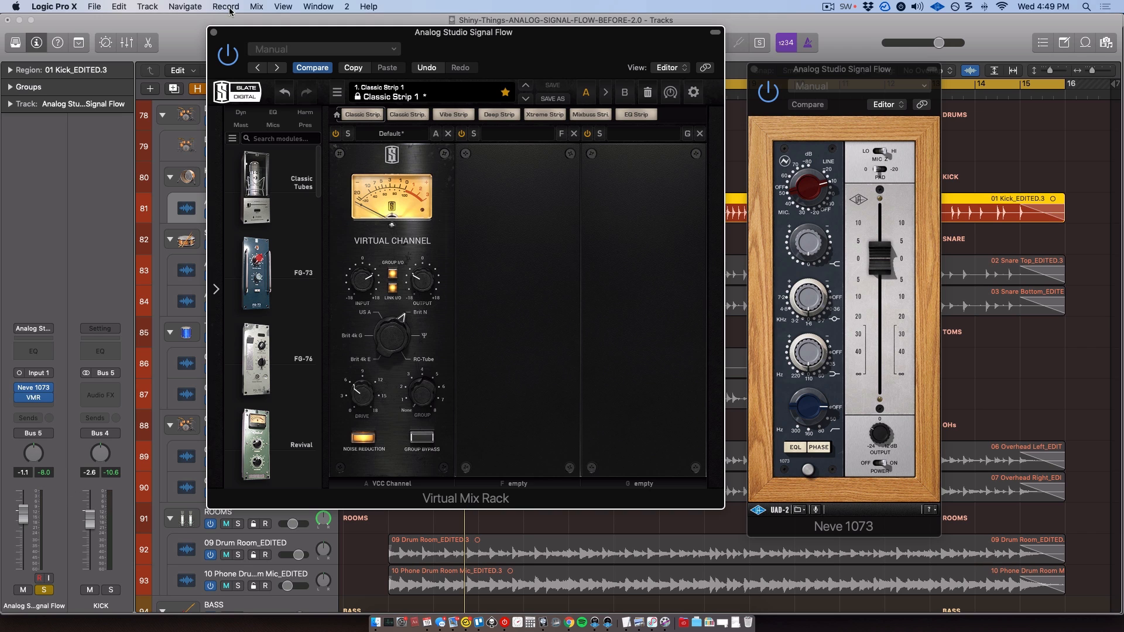
{"action": "left_click", "coordinate": [214, 33]}
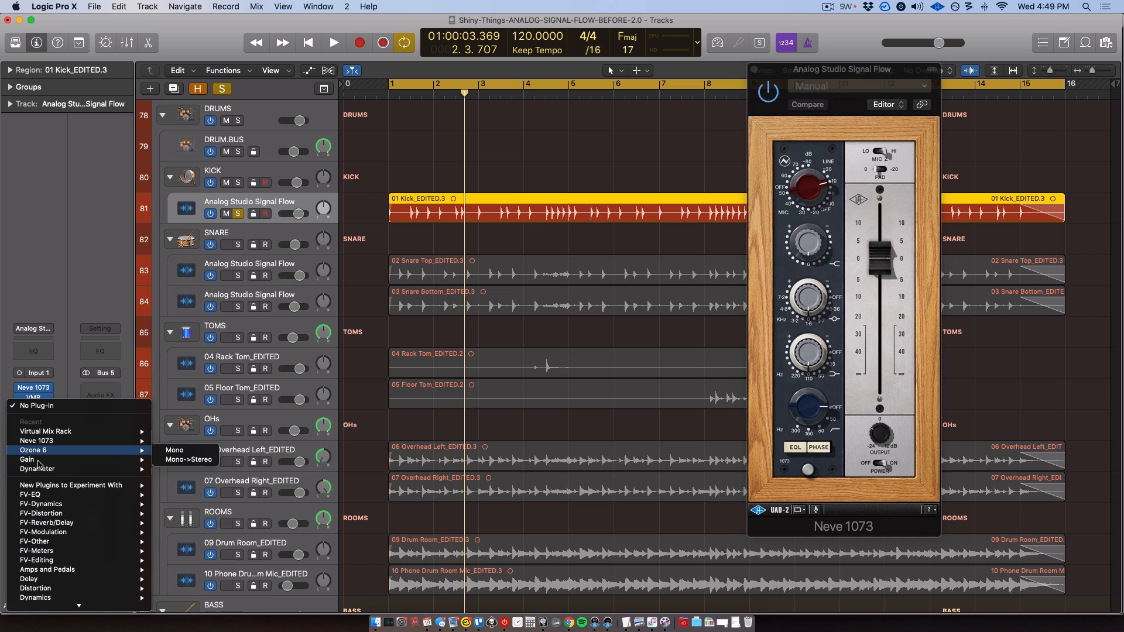
Insert Oxide Tape after the Virtual Mix Rack on the kick, raise its input slightly and lower its output to compensate.
{"action": "mouse_move", "coordinate": [140, 514]}
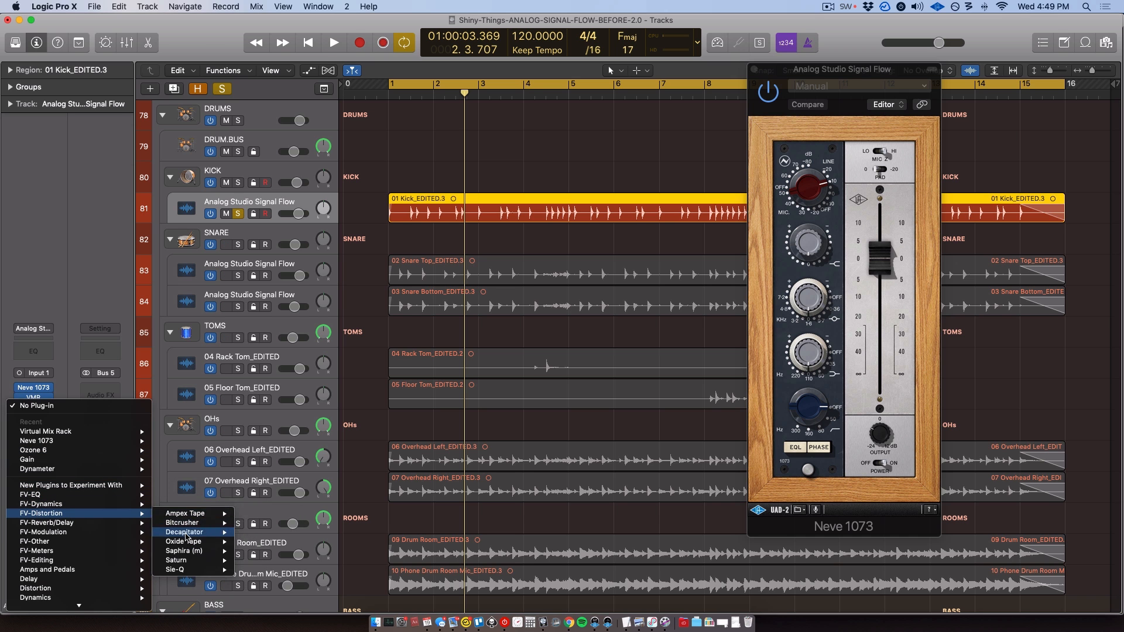
{"action": "left_click", "coordinate": [183, 542]}
{"action": "left_click_drag", "start_coordinate": [174, 31], "coordinate": [405, 110]}
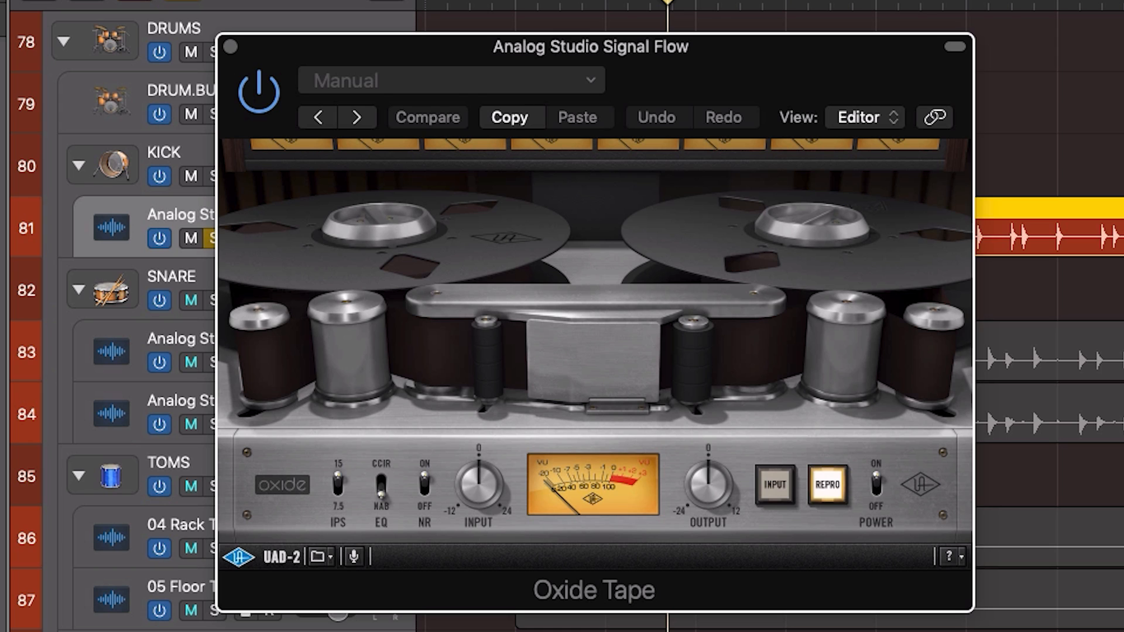
{"action": "mouse_move", "coordinate": [484, 508]}
{"action": "left_mouse_down"}
{"action": "mouse_move", "coordinate": [481, 457]}
{"action": "mouse_move", "coordinate": [477, 497]}
{"action": "left_mouse_up"}
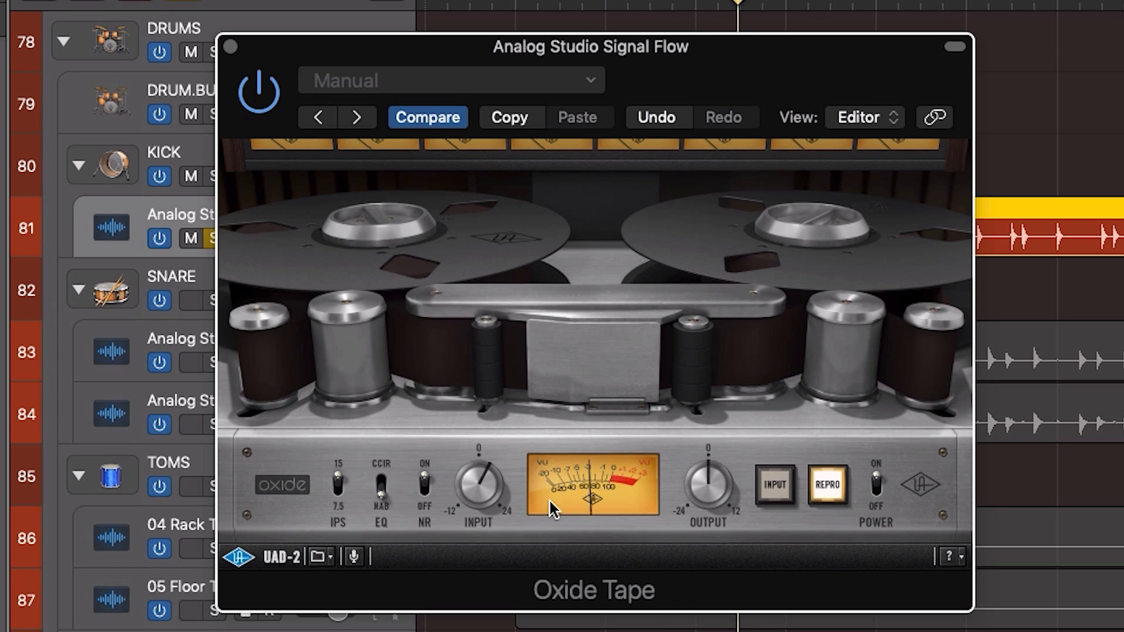
{"action": "left_click_drag", "start_coordinate": [691, 479], "coordinate": [703, 487]}
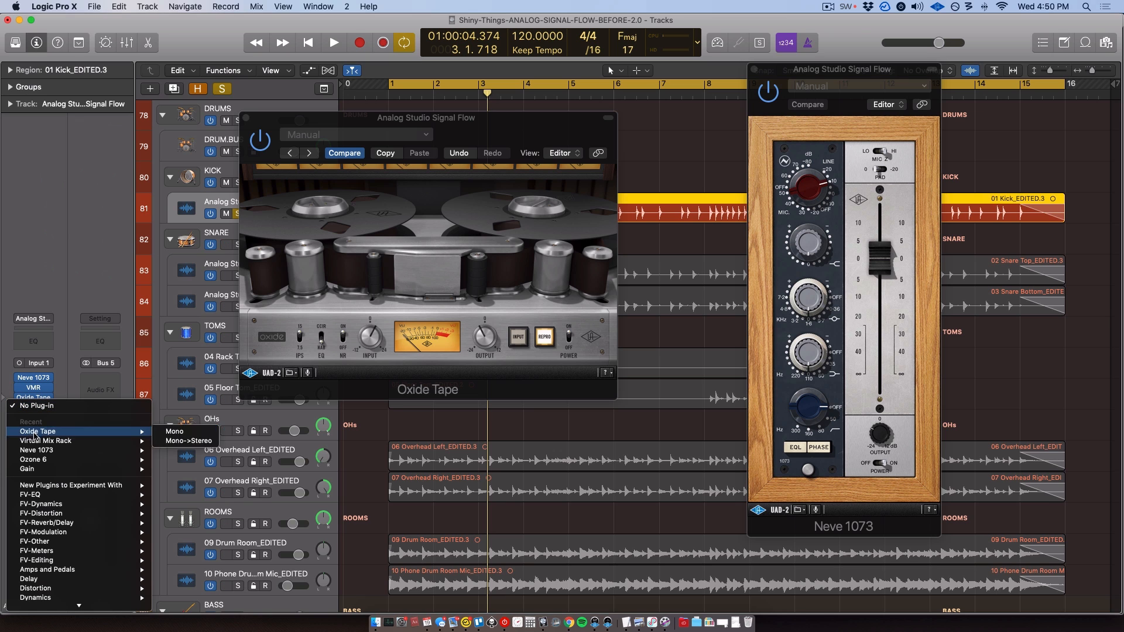
Insert a second mono Virtual Mix Rack after Oxide Tape, keeping only its Virtual Channel set to Brit 4k G.
{"action": "mouse_move", "coordinate": [45, 443]}
{"action": "left_click", "coordinate": [175, 441]}
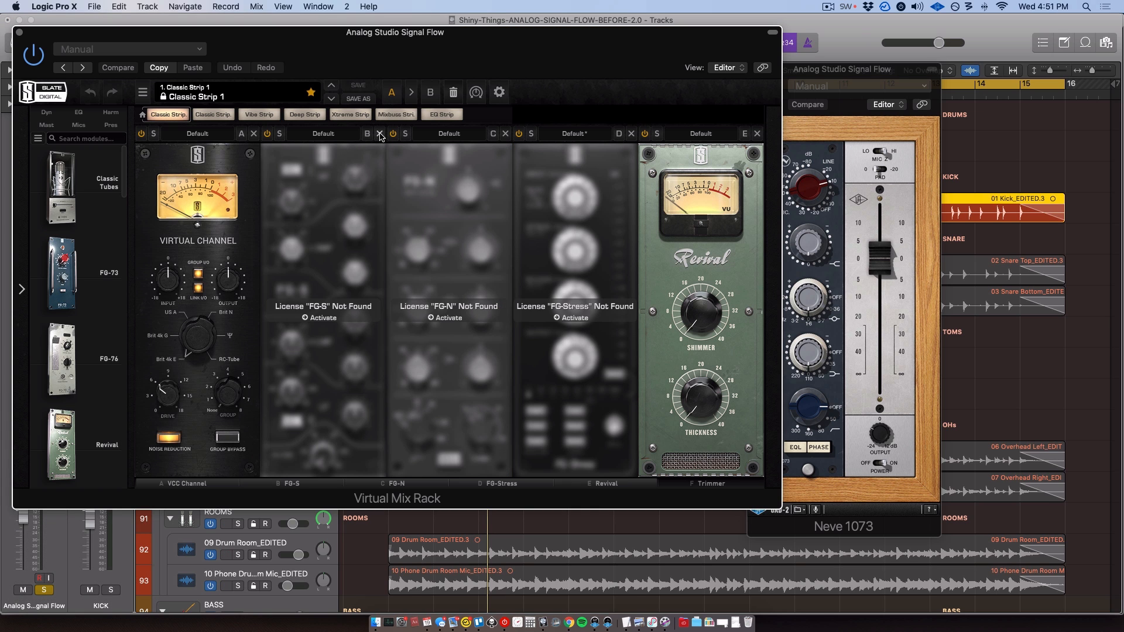
{"action": "left_click", "coordinate": [380, 133]}
{"action": "left_click", "coordinate": [198, 339]}
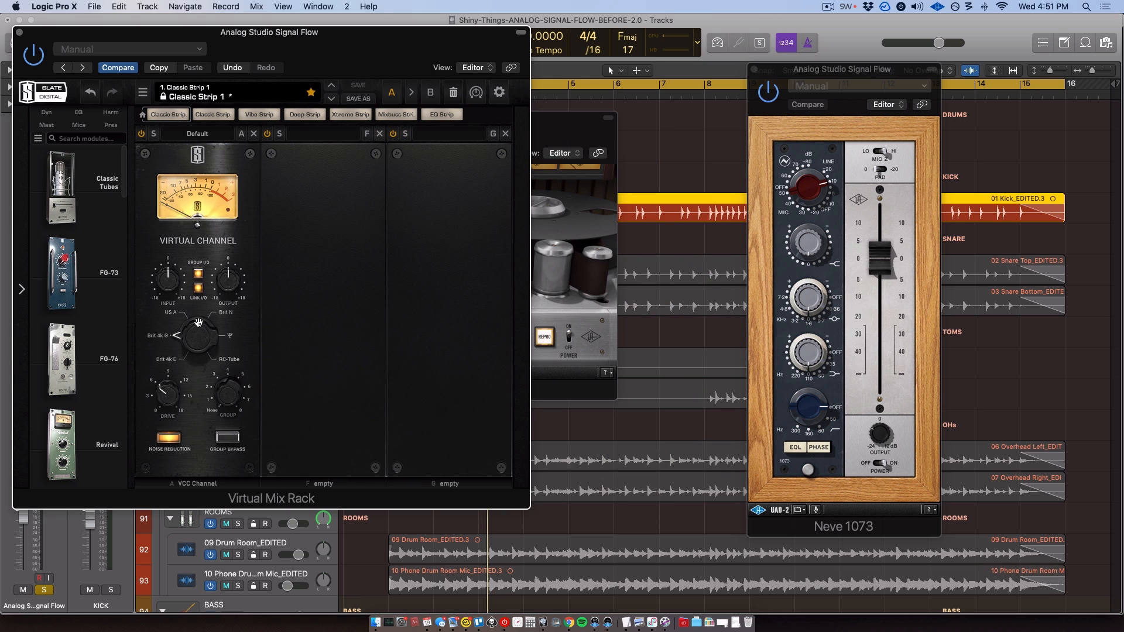
{"action": "left_click_drag", "start_coordinate": [243, 44], "coordinate": [378, 63]}
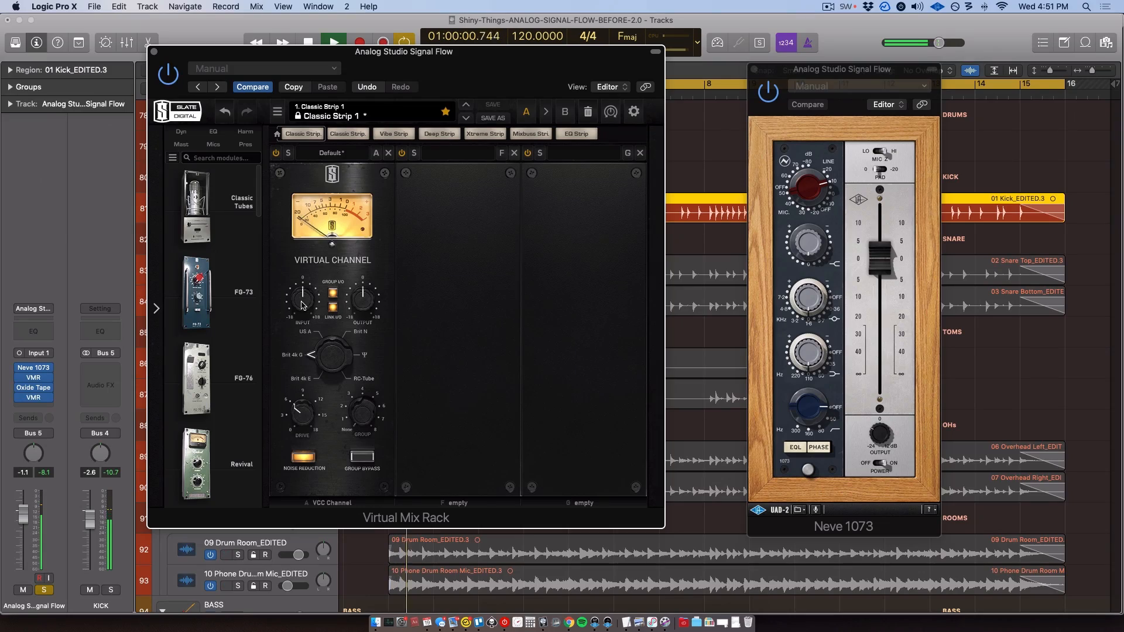
Set the second Virtual Channel's input to +2.04 dB with the linked output at -2.04 dB, and audition the kick.
{"action": "left_click_drag", "start_coordinate": [301, 305], "coordinate": [301, 298]}
{"action": "key", "text": "space"}
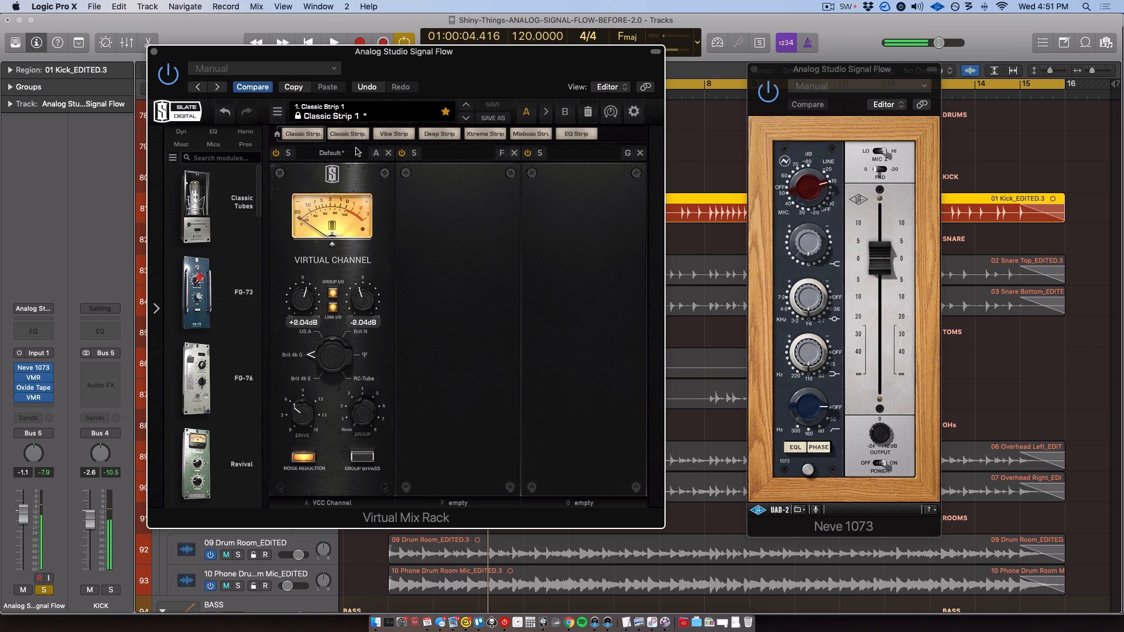
{"action": "key", "text": "space"}
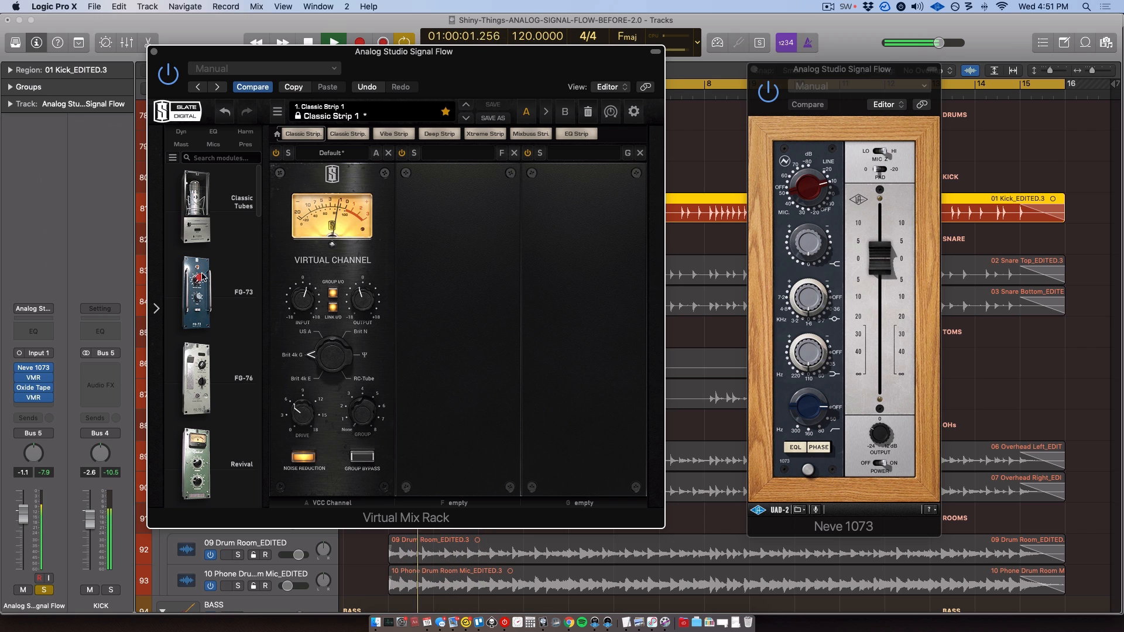
{"action": "key", "text": "space"}
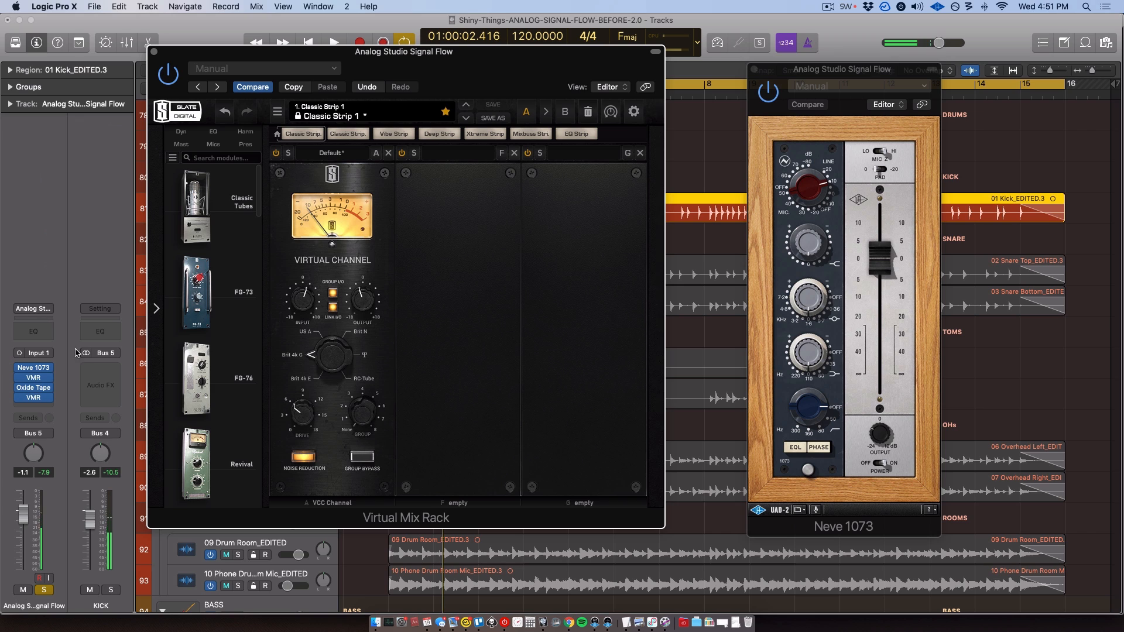
Bypass all four kick plug-ins, play the track, and re-enable them during playback to compare without and with saturation.
{"action": "left_click_drag", "start_coordinate": [18, 368], "coordinate": [18, 398]}
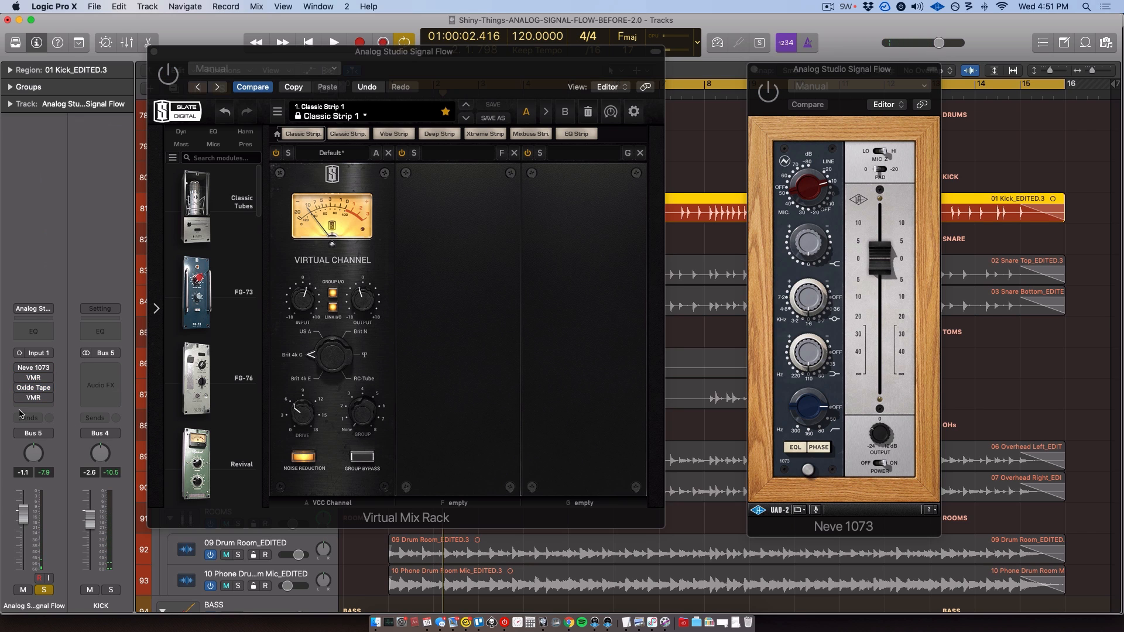
{"action": "key", "text": "space"}
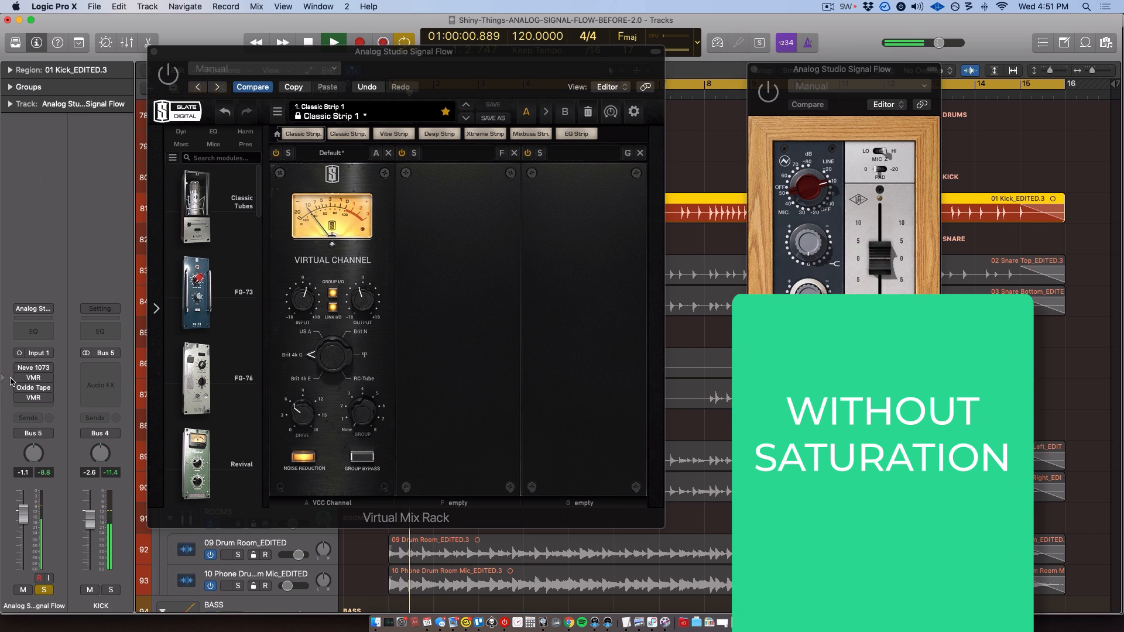
{"action": "mouse_move", "coordinate": [19, 368]}
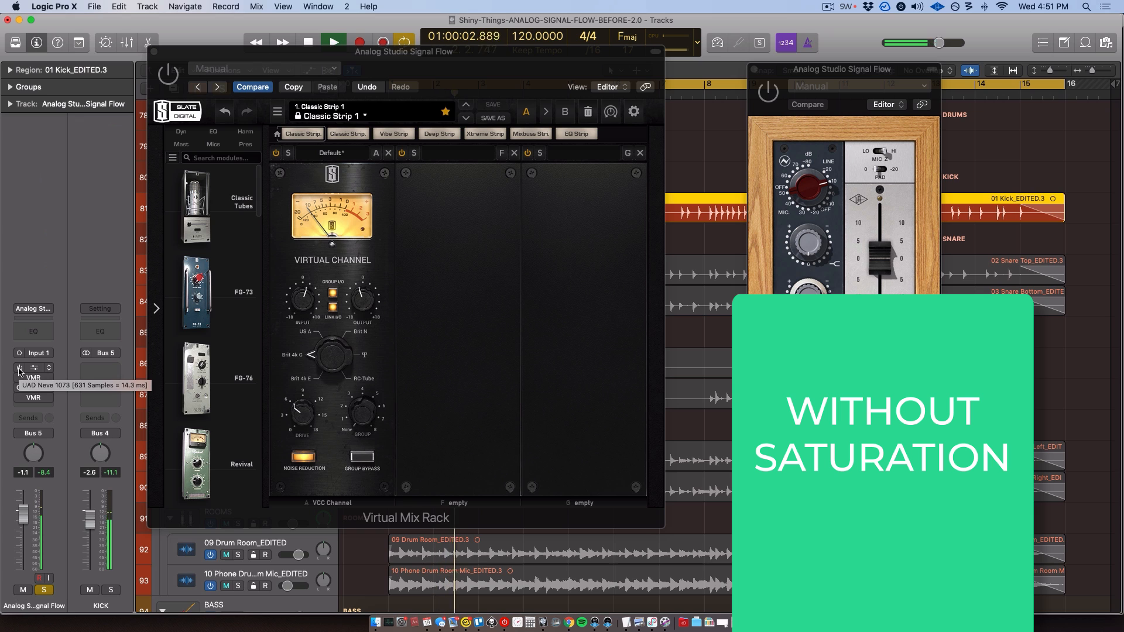
{"action": "left_click_drag", "start_coordinate": [19, 369], "coordinate": [19, 399]}
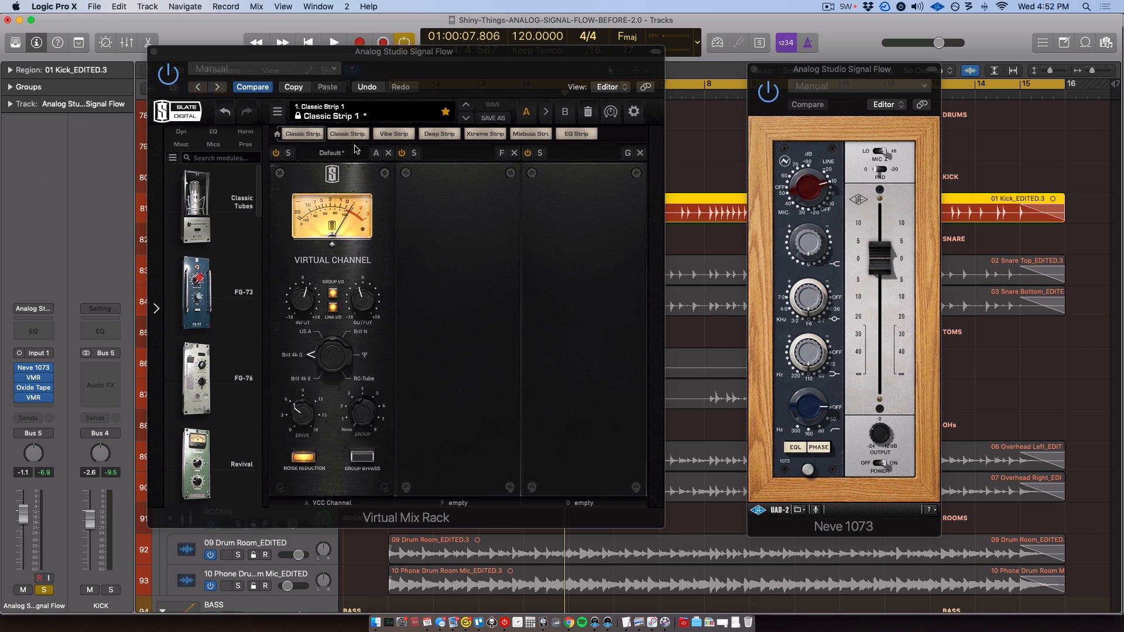
{"action": "left_click_drag", "start_coordinate": [461, 62], "coordinate": [507, 69]}
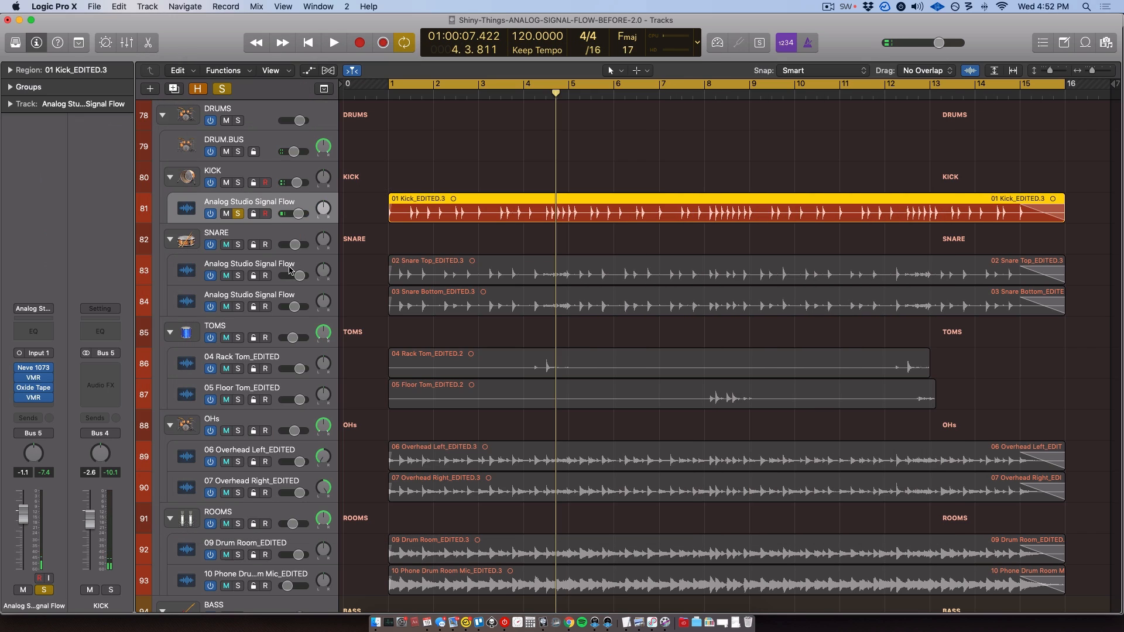
Examine the snare and remaining tracks, and the kick's plug-in chain against the other channels in the mixer, then close the mixer.
{"action": "left_click", "coordinate": [289, 270]}
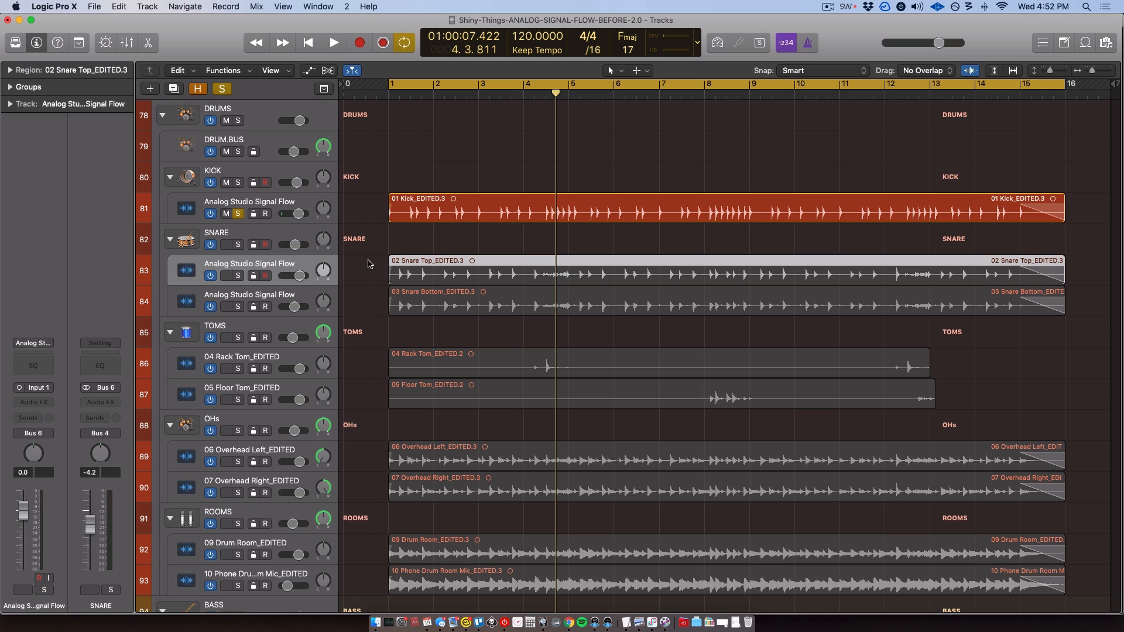
{"action": "scroll", "coordinate": [374, 263], "scroll_direction": "down", "scroll_amount": 8}
{"action": "scroll", "coordinate": [391, 366], "scroll_direction": "down", "scroll_amount": 4}
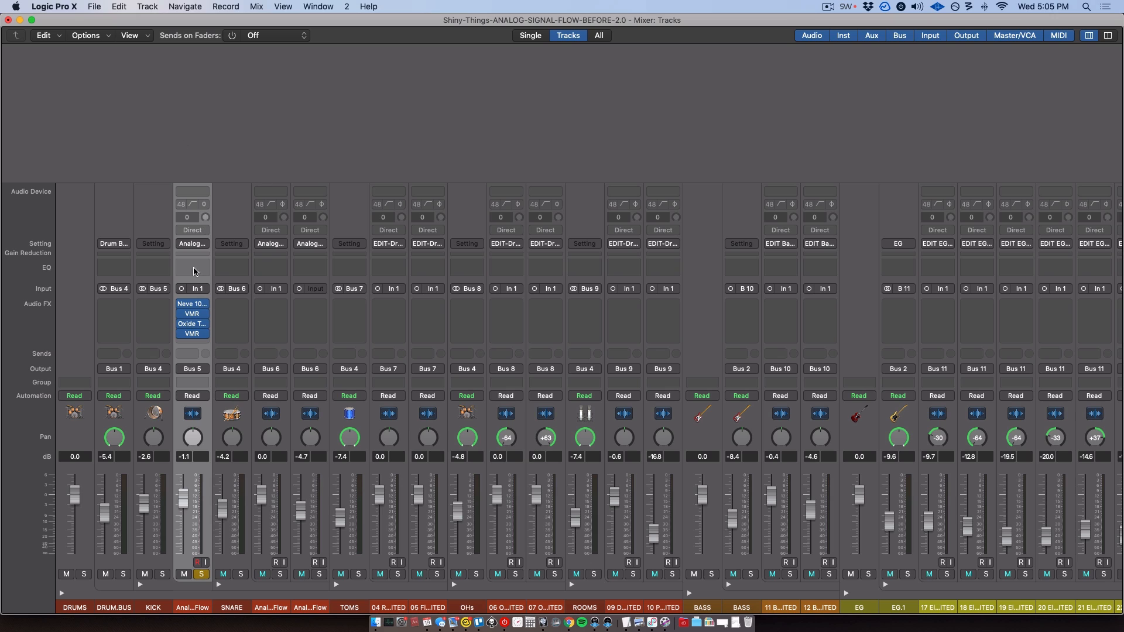
{"action": "mouse_move", "coordinate": [191, 303]}
{"action": "mouse_move", "coordinate": [889, 332]}
{"action": "mouse_move", "coordinate": [183, 326]}
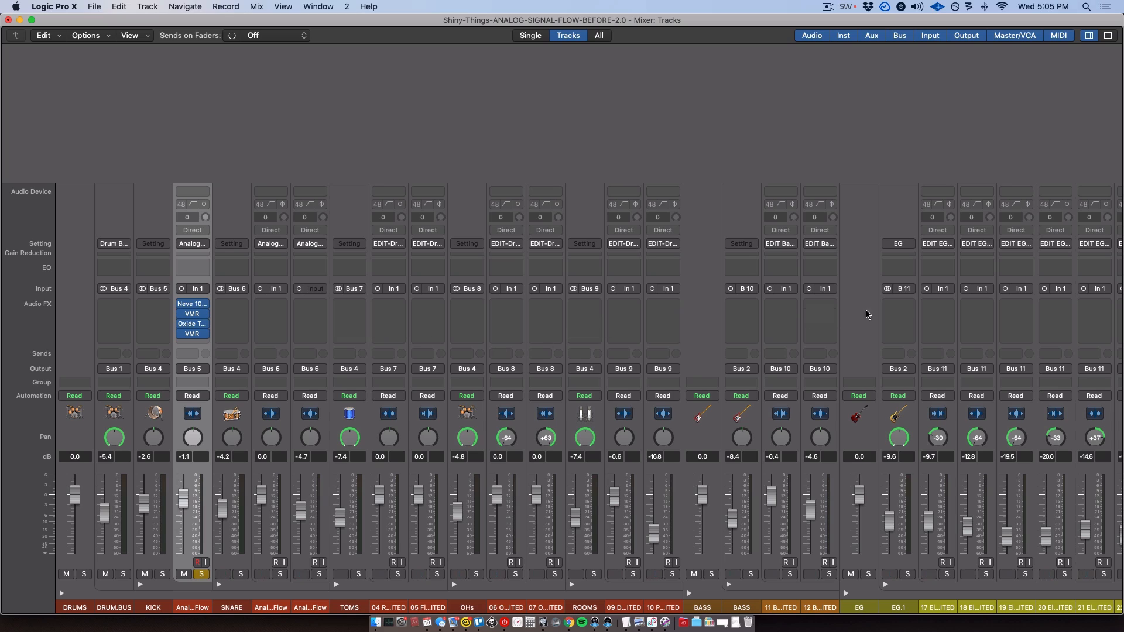
{"action": "mouse_move", "coordinate": [987, 311]}
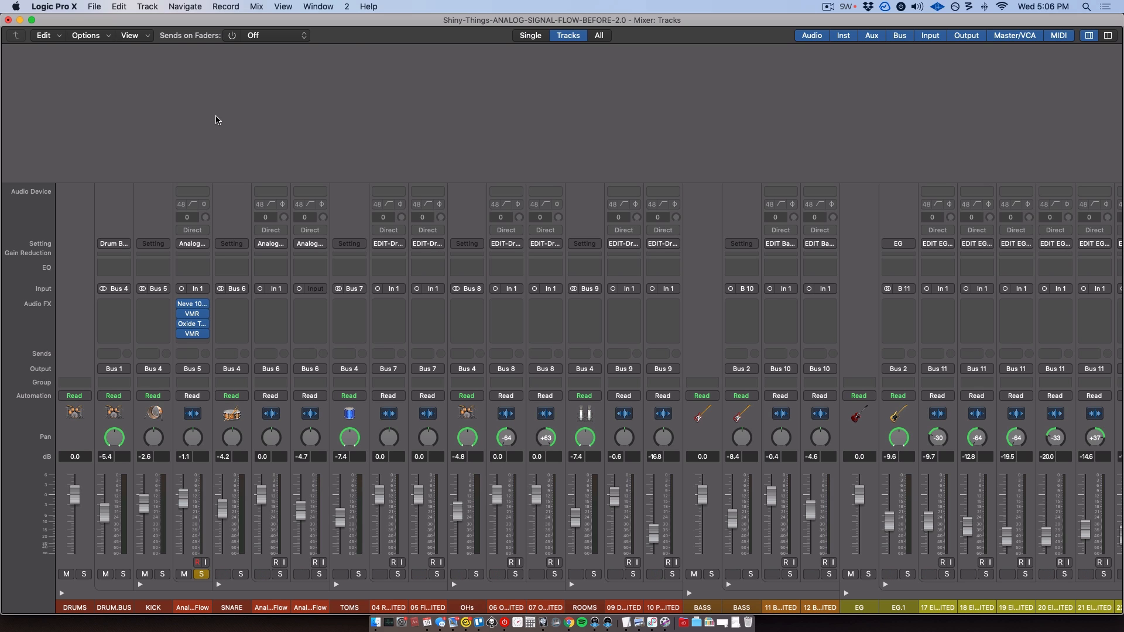
{"action": "key", "text": "super+w"}
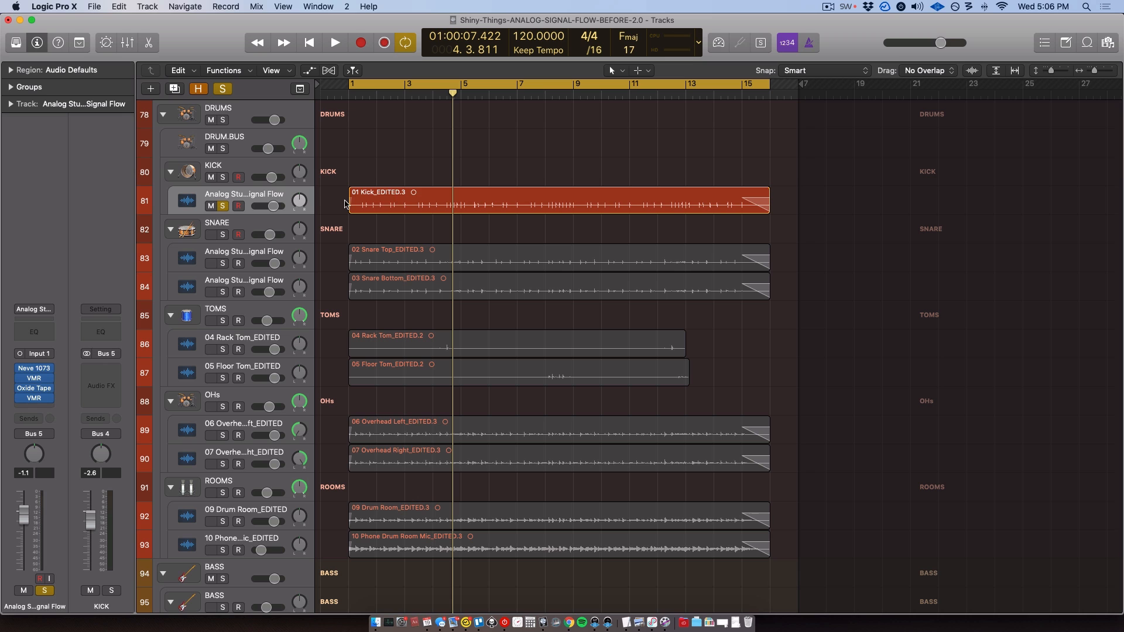
Bounce the kick region in place to a new track, muting the source and keeping the effect plug-ins included.
{"action": "left_click", "coordinate": [380, 205]}
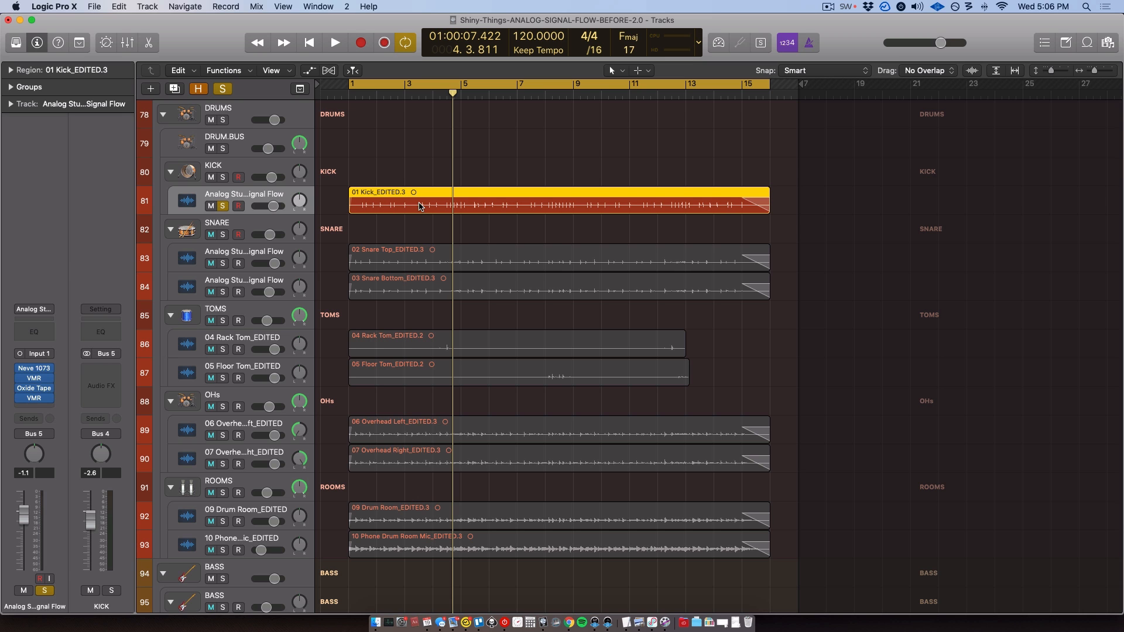
{"action": "right_click", "coordinate": [421, 205]}
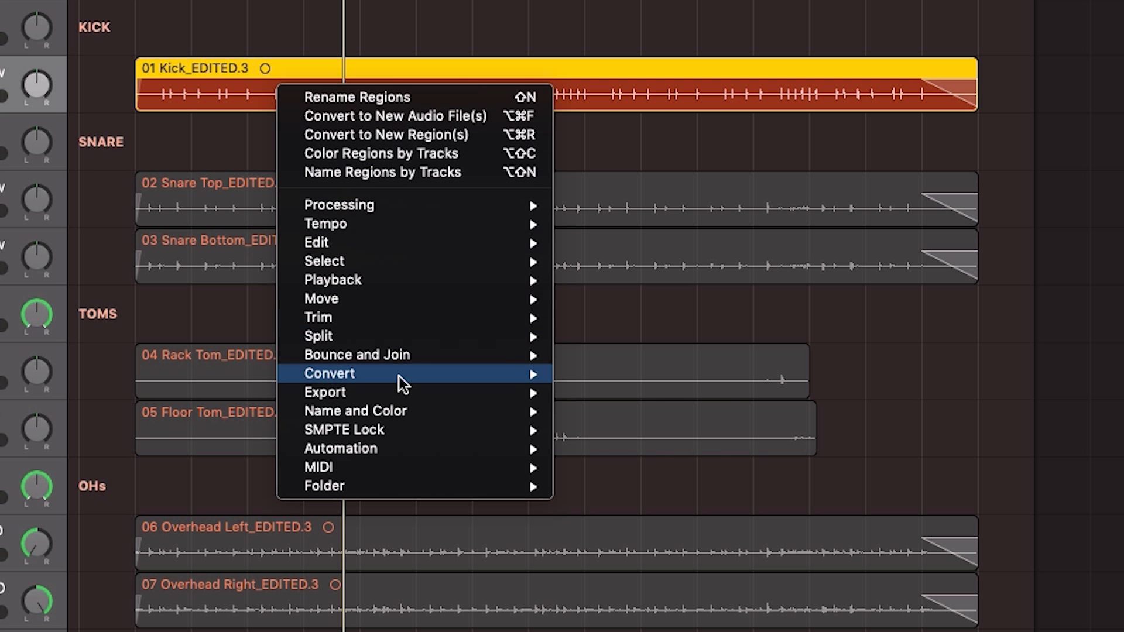
{"action": "mouse_move", "coordinate": [442, 357]}
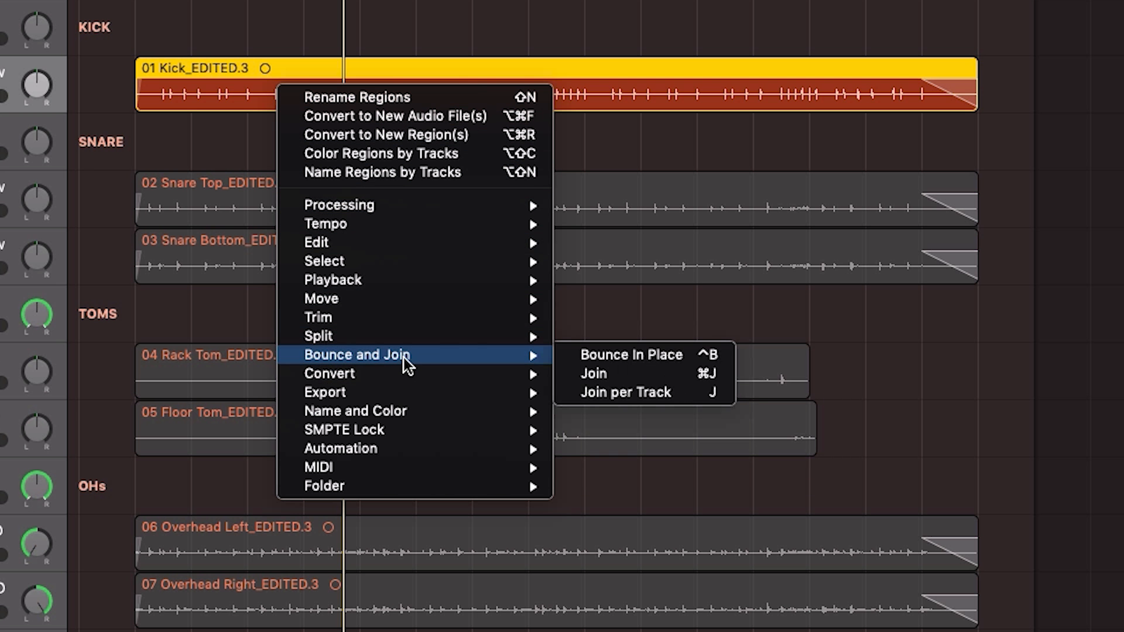
{"action": "left_click", "coordinate": [647, 360]}
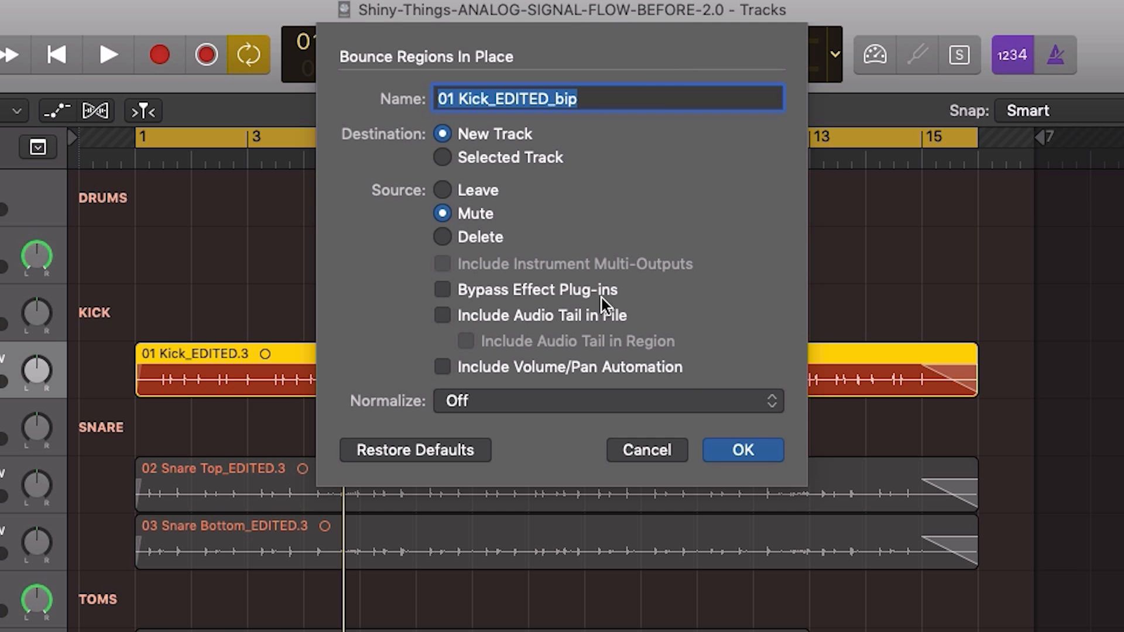
{"action": "left_click", "coordinate": [441, 292]}
{"action": "left_click", "coordinate": [444, 291]}
{"action": "left_click", "coordinate": [442, 291]}
{"action": "left_click", "coordinate": [738, 449]}
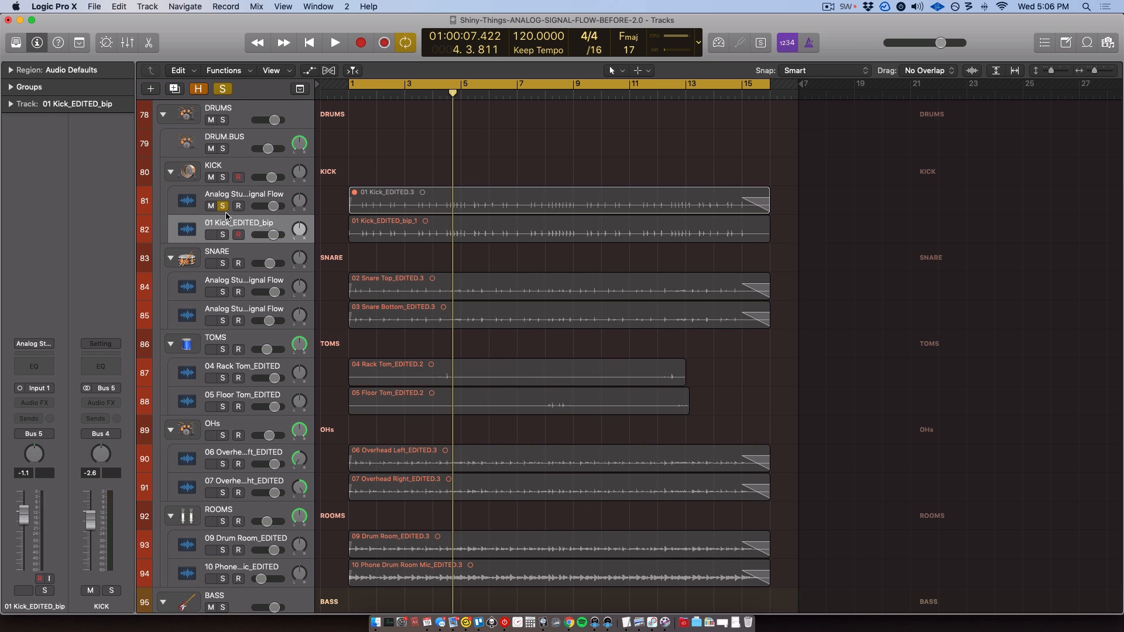
Solo the bounced kick track and compare its waveform with the original kick region.
{"action": "left_click", "coordinate": [223, 234]}
{"action": "scroll", "coordinate": [364, 170], "scroll_direction": "up", "scroll_amount": 3}
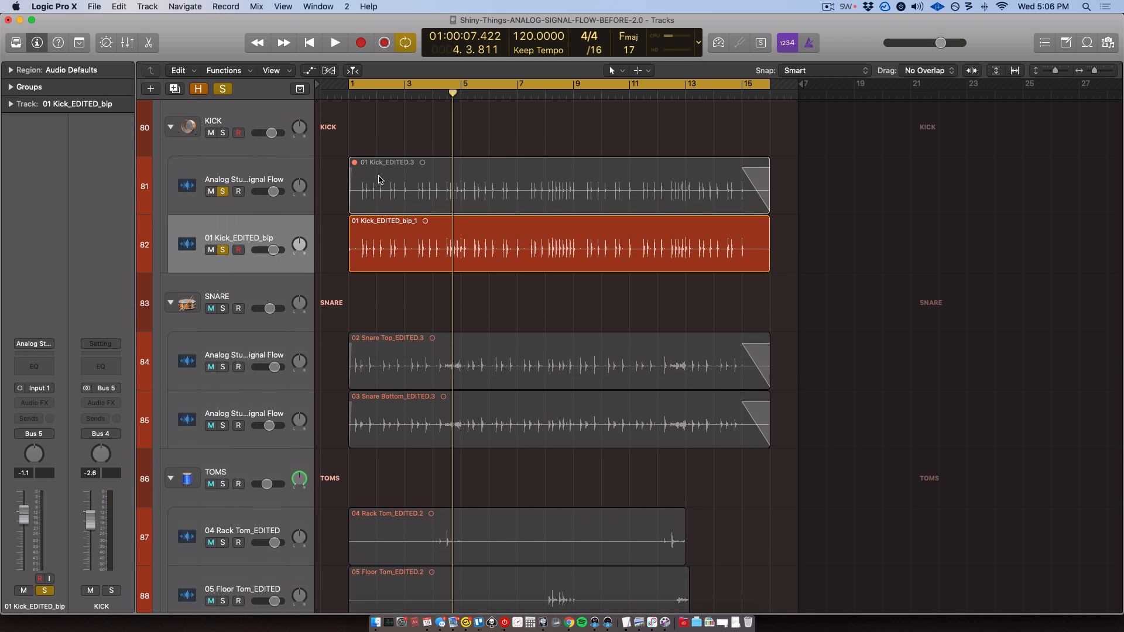
{"action": "scroll", "coordinate": [379, 178], "scroll_direction": "left", "scroll_amount": 4}
{"action": "scroll", "coordinate": [552, 219], "scroll_direction": "left", "scroll_amount": 1}
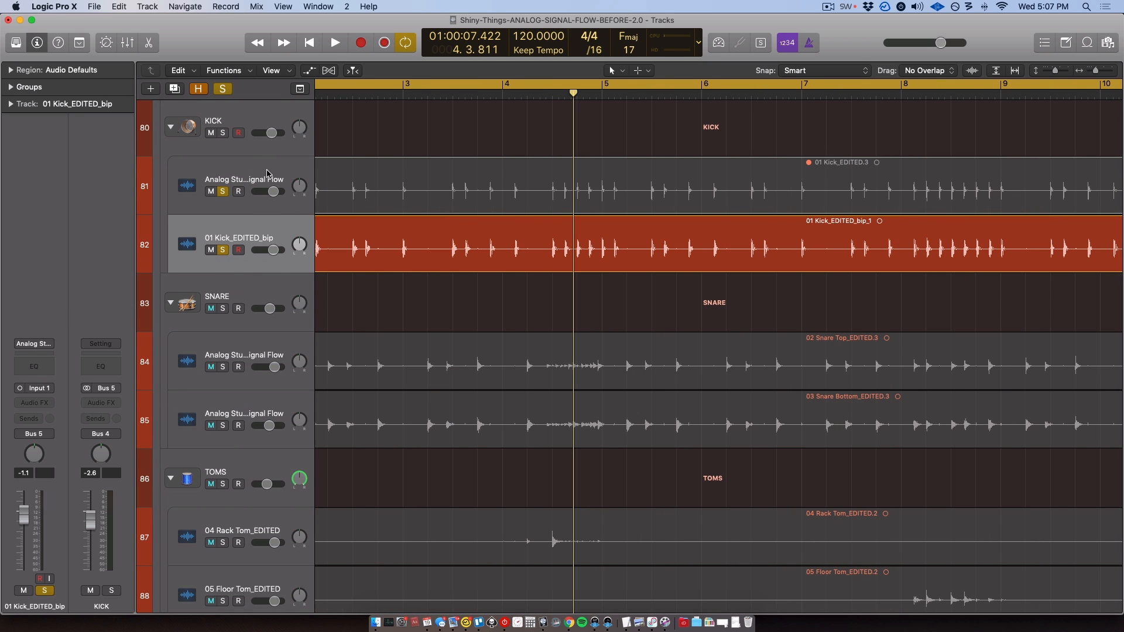
{"action": "left_click", "coordinate": [266, 174]}
{"action": "left_click", "coordinate": [225, 227]}
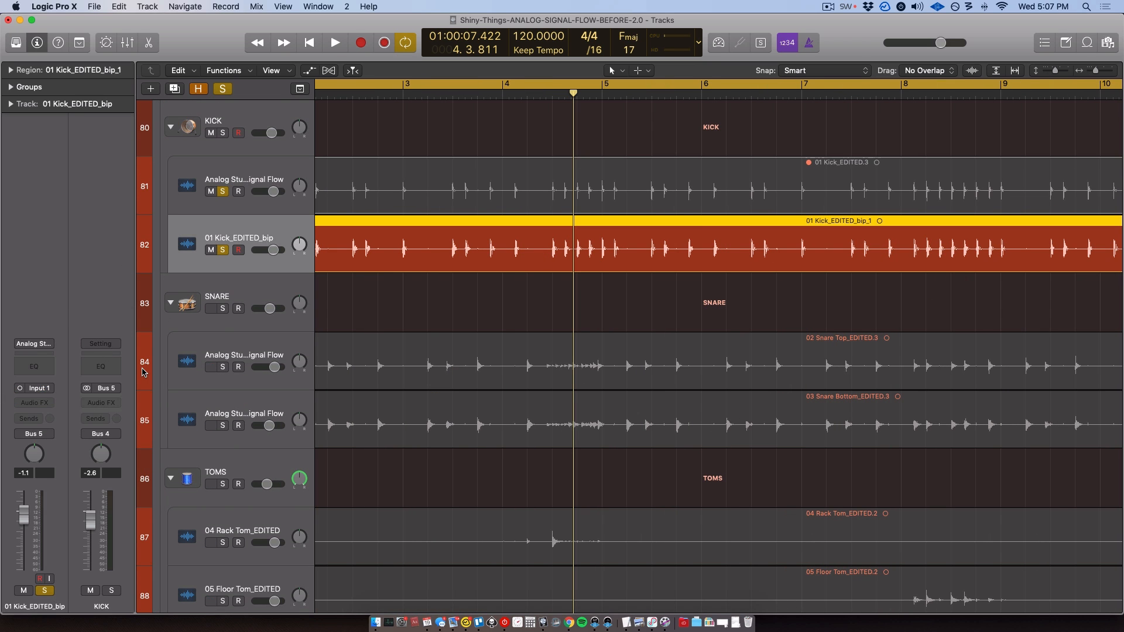
Unmute the original kick region above its bounced copy.
{"action": "left_click", "coordinate": [243, 179]}
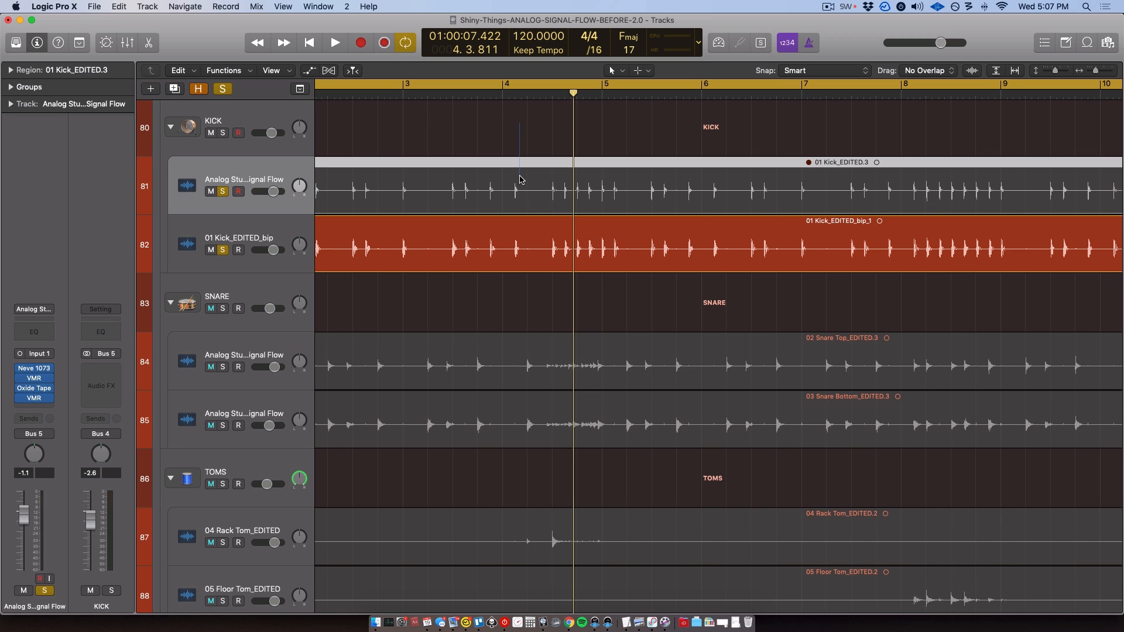
{"action": "left_click", "coordinate": [519, 175]}
{"action": "key", "text": "z"}
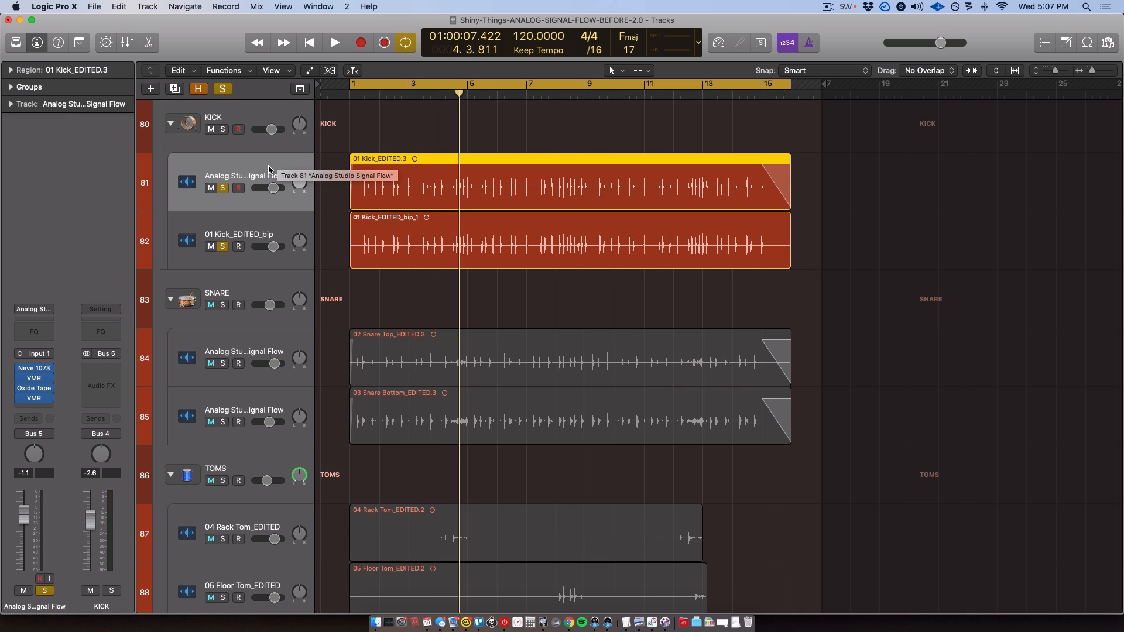
{"action": "left_click", "coordinate": [361, 168]}
{"action": "key", "text": "space"}
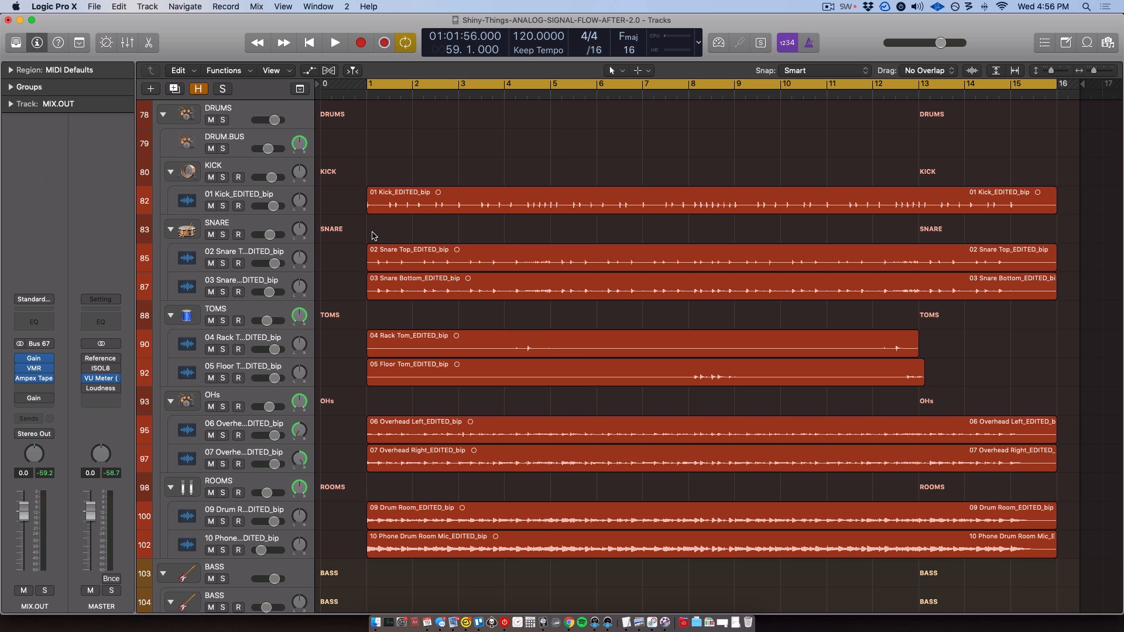
Open the Virtual Mix Rack on the MIX.OUT channel in the mixer of the AFTER project.
{"action": "key", "text": "super+2"}
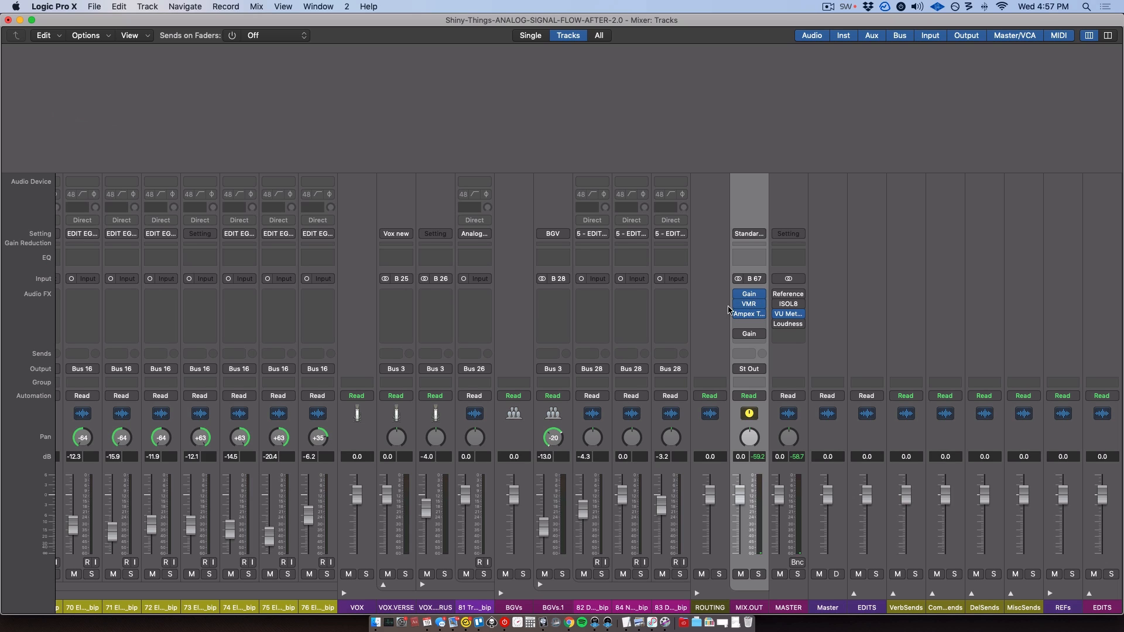
{"action": "left_click", "coordinate": [749, 304]}
{"action": "left_click_drag", "start_coordinate": [277, 45], "coordinate": [456, 84]}
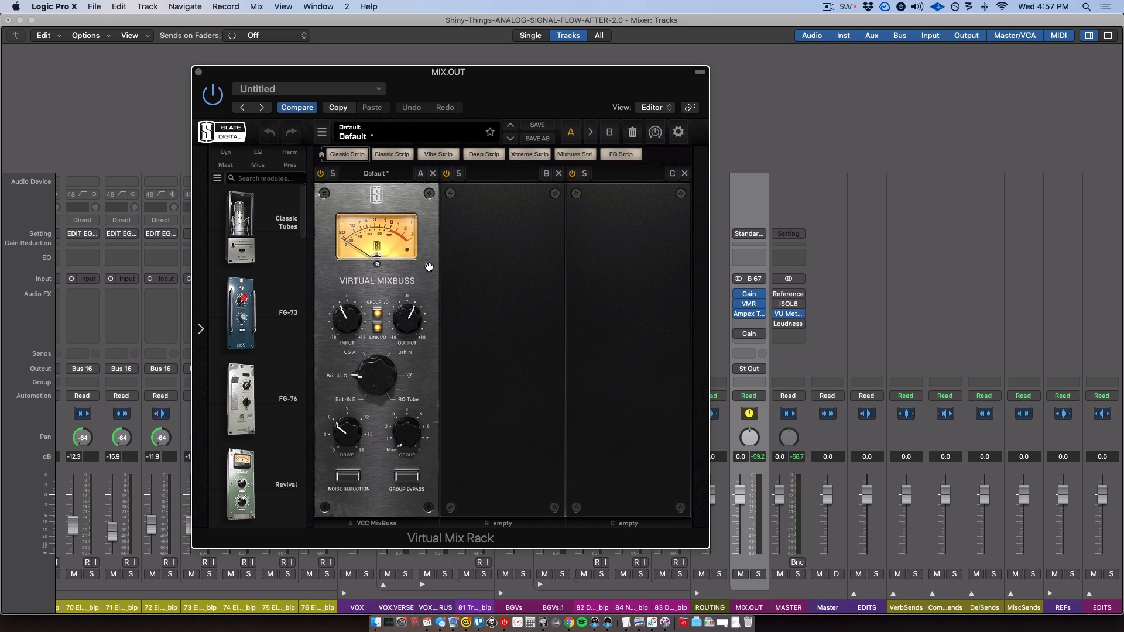
Add a VCC Channel module beside the Virtual Mixbuss to compare the two, and remove it again.
{"action": "scroll", "coordinate": [217, 403], "scroll_direction": "down", "scroll_amount": 5}
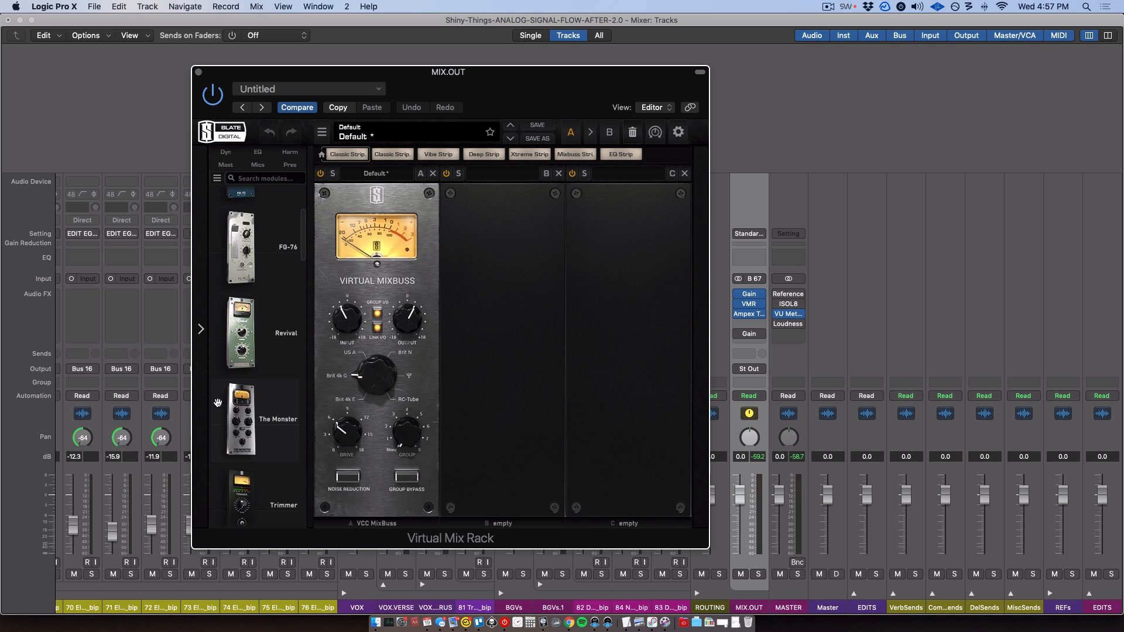
{"action": "scroll", "coordinate": [220, 403], "scroll_direction": "down", "scroll_amount": 5}
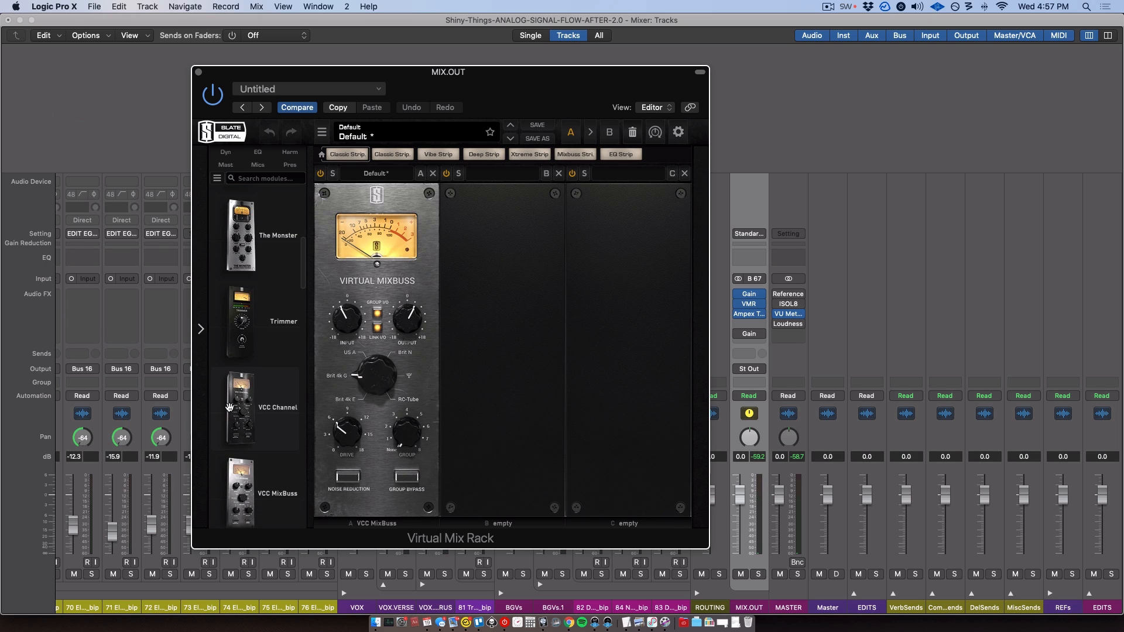
{"action": "left_click_drag", "start_coordinate": [227, 406], "coordinate": [502, 404]}
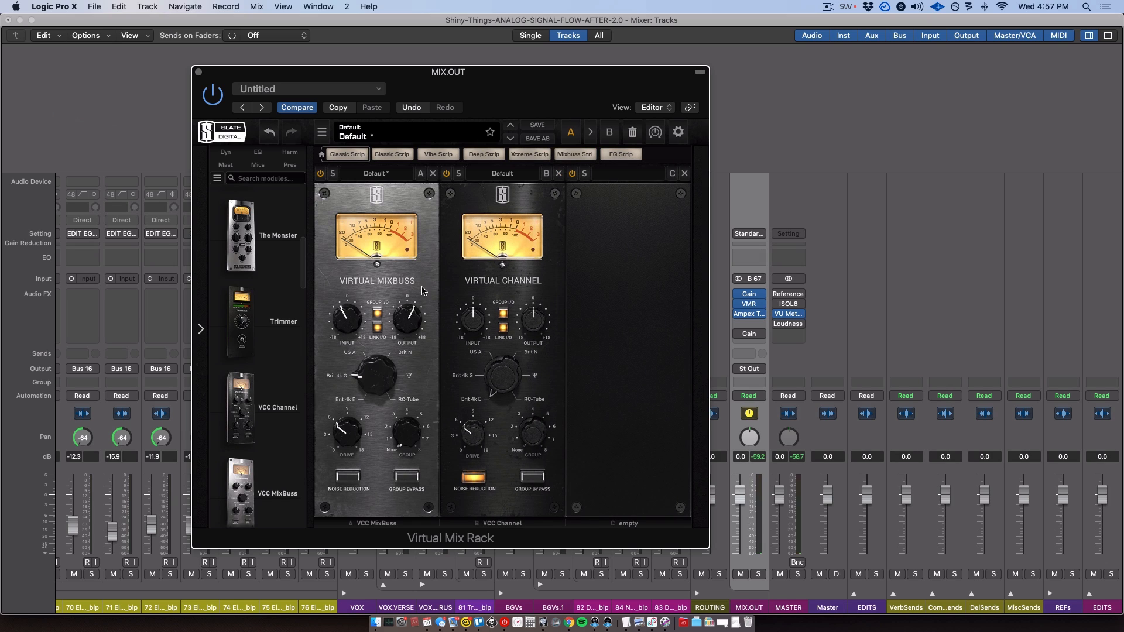
{"action": "left_click", "coordinate": [558, 174]}
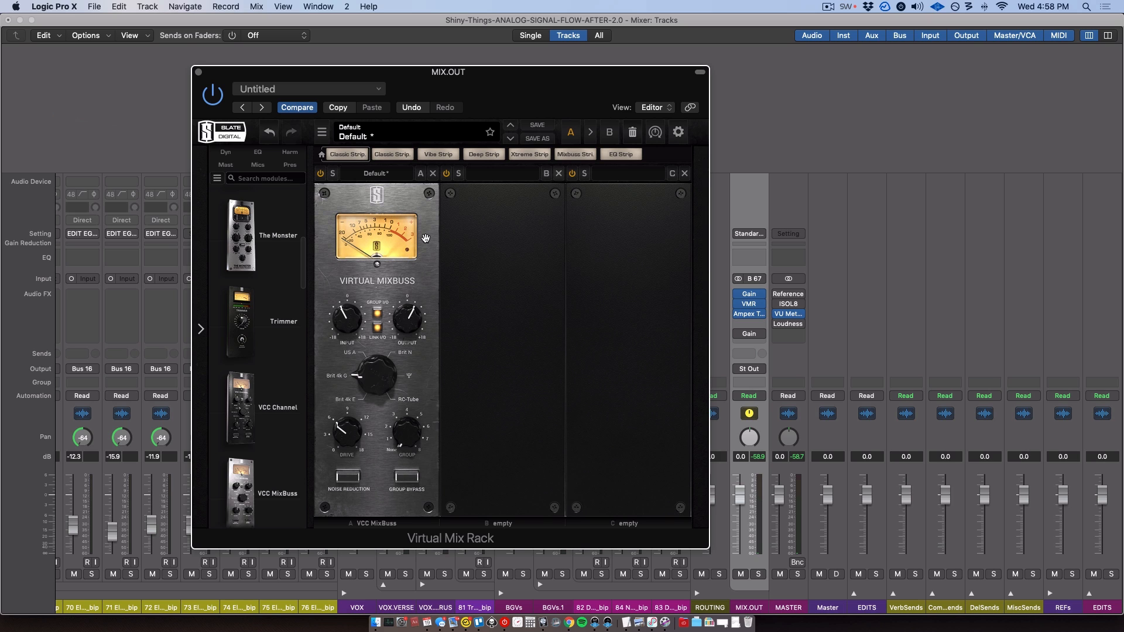
Bypass Ampex Tape on MIX.OUT and set the Virtual Mixbuss input slightly below 0 dB with the linked output compensating.
{"action": "left_click", "coordinate": [738, 317]}
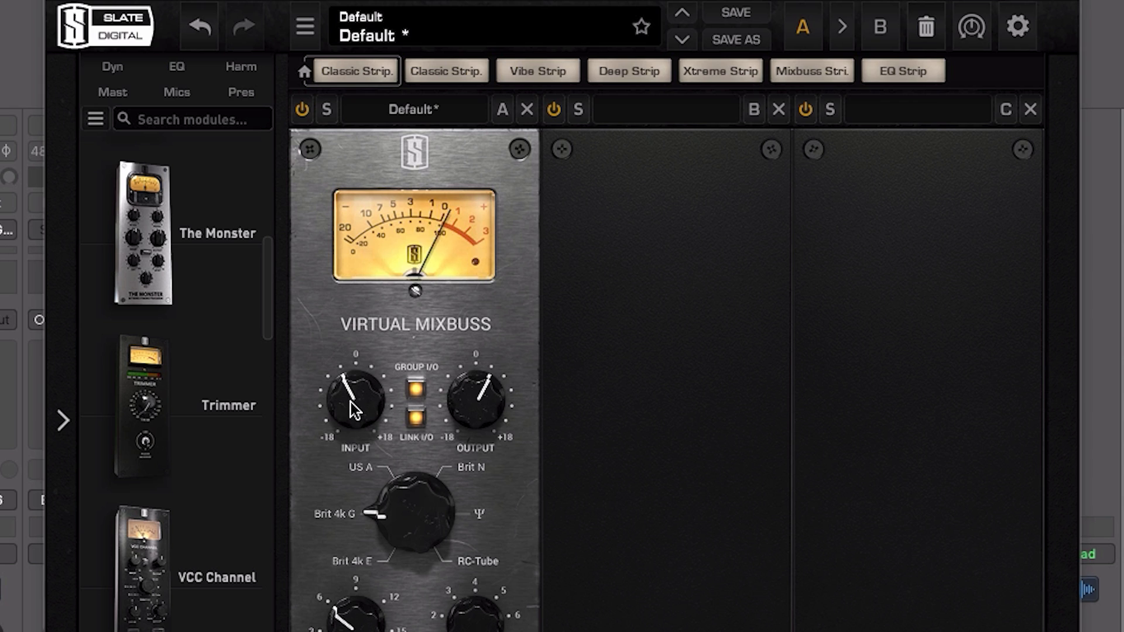
{"action": "mouse_move", "coordinate": [351, 404]}
{"action": "left_mouse_down"}
{"action": "mouse_move", "coordinate": [352, 442]}
{"action": "mouse_move", "coordinate": [361, 386]}
{"action": "left_mouse_up"}
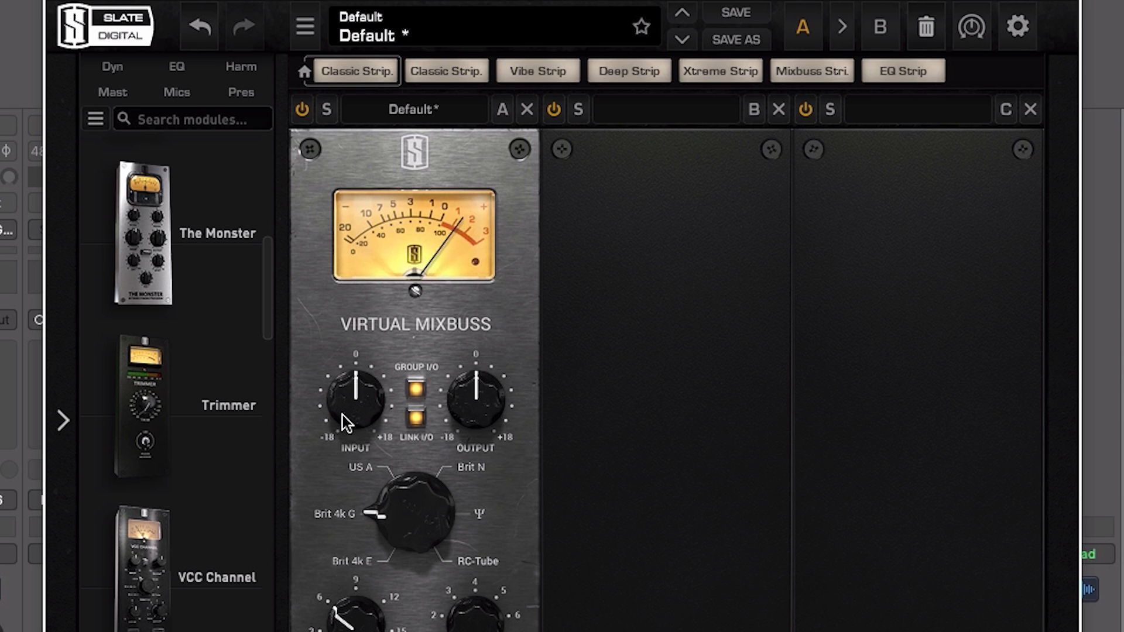
{"action": "left_click_drag", "start_coordinate": [344, 422], "coordinate": [367, 416]}
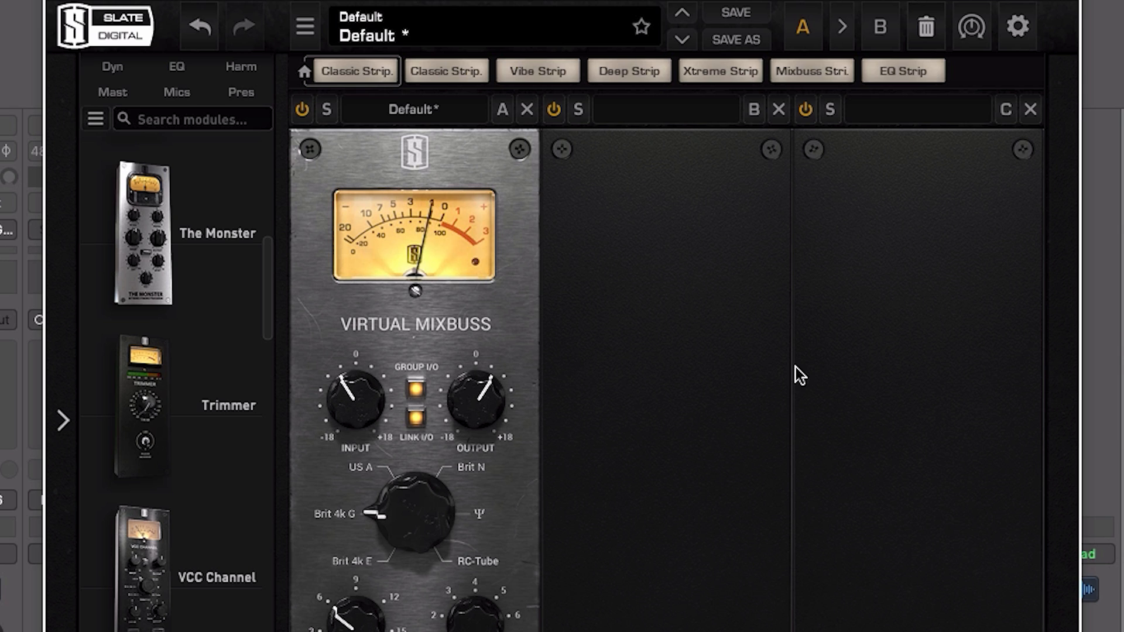
{"action": "left_click_drag", "start_coordinate": [356, 423], "coordinate": [356, 427]}
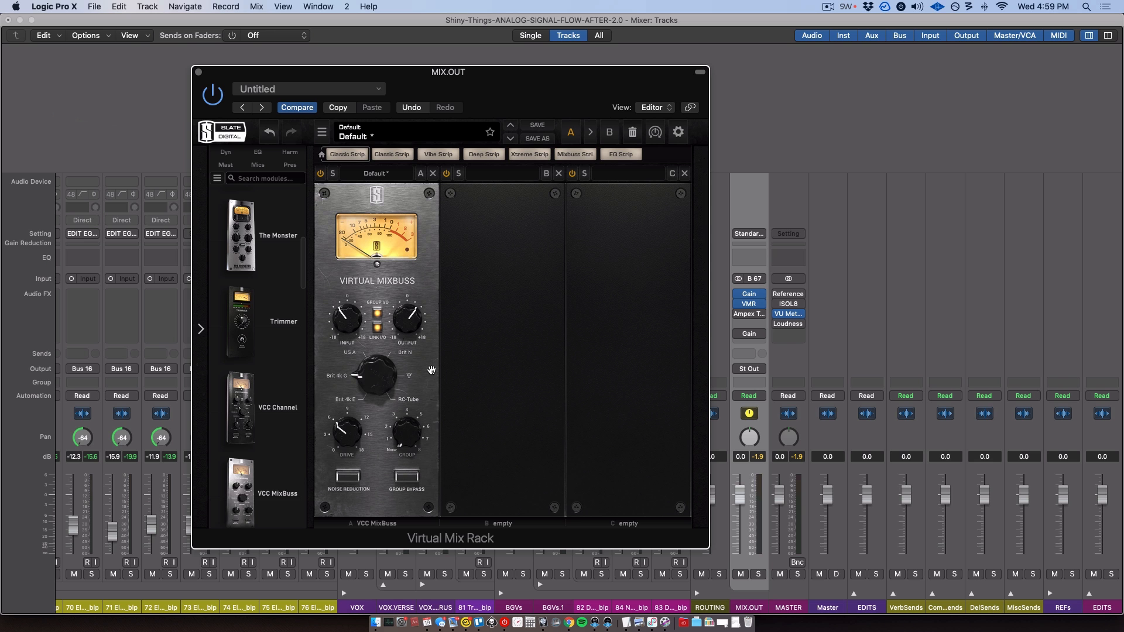
Open Ampex Tape on MIX.OUT, re-enable it, and examine its settings alongside the Virtual Mixbuss.
{"action": "left_click", "coordinate": [754, 315]}
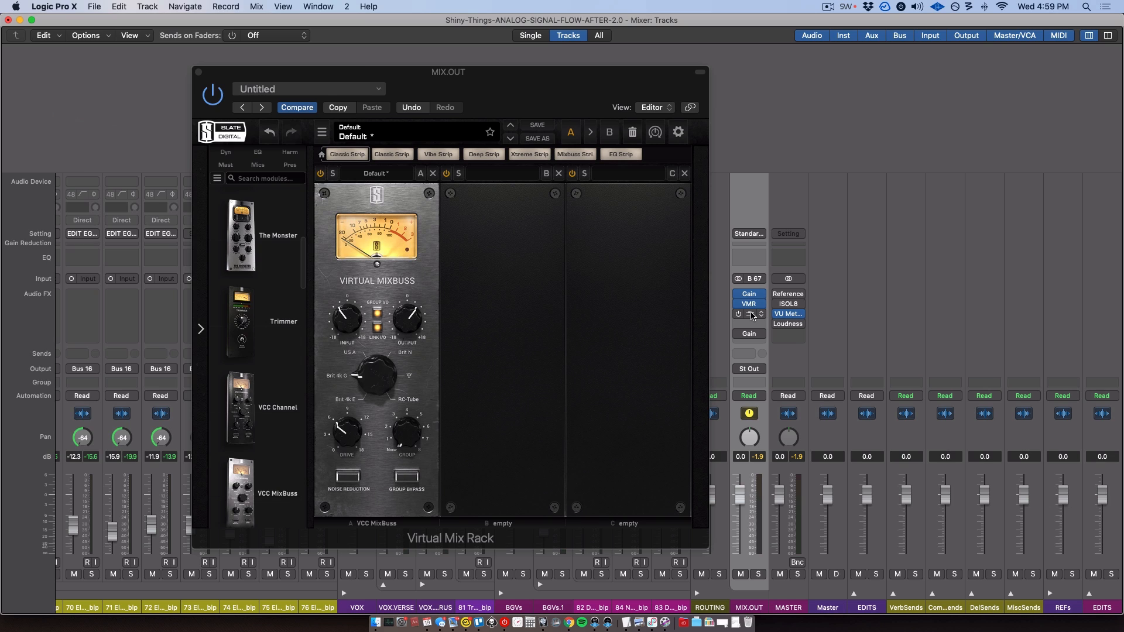
{"action": "left_click_drag", "start_coordinate": [271, 48], "coordinate": [742, 66]}
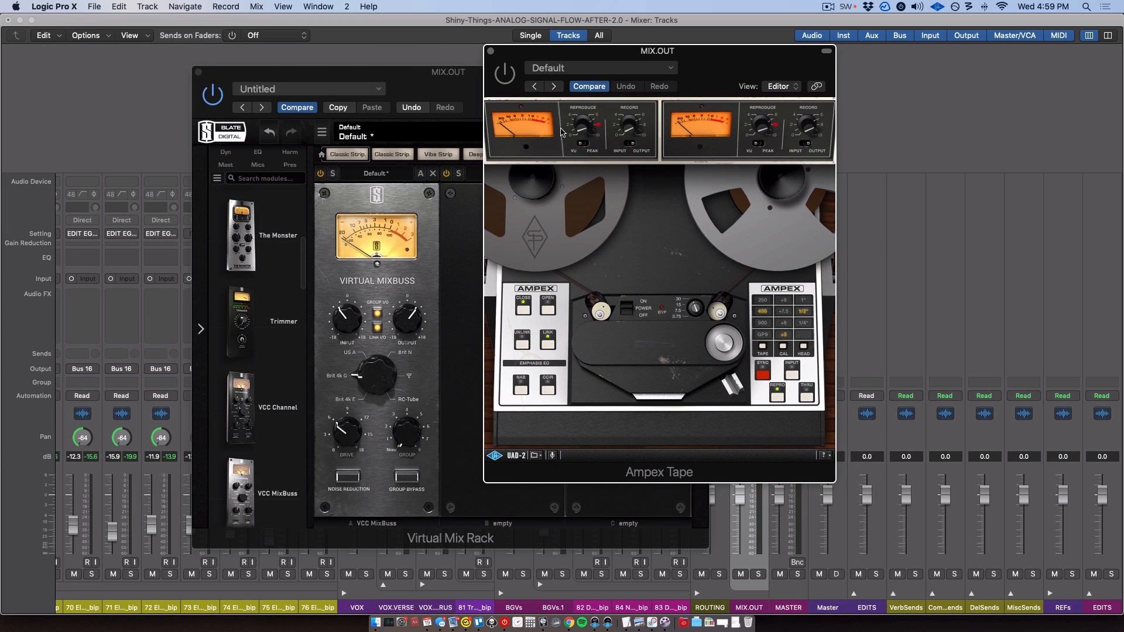
{"action": "left_click_drag", "start_coordinate": [500, 58], "coordinate": [473, 58]}
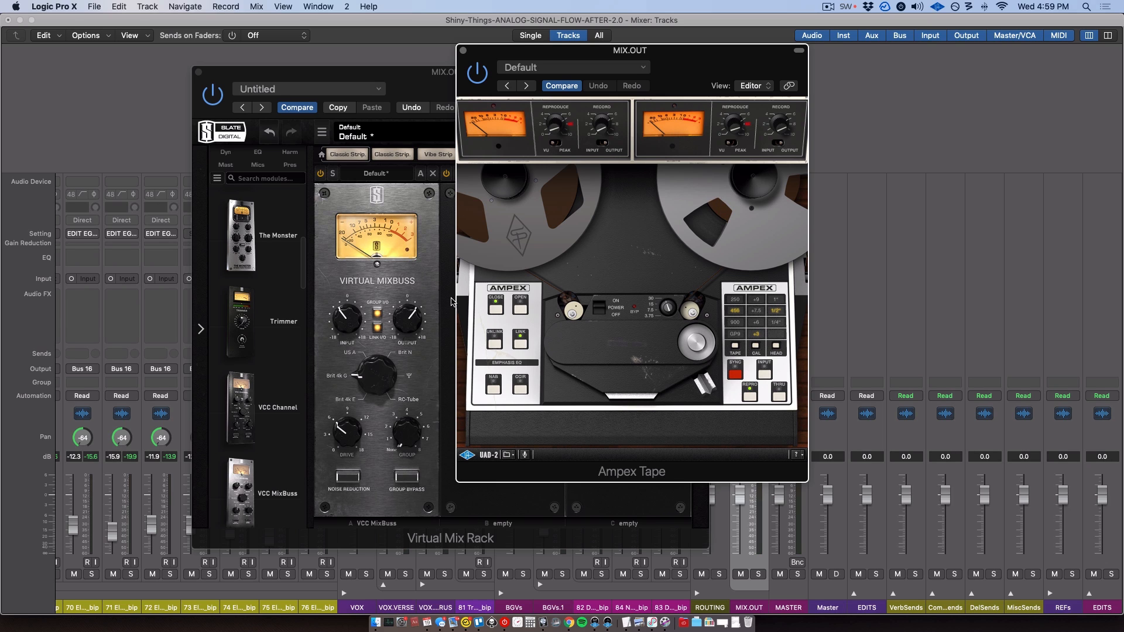
{"action": "left_click_drag", "start_coordinate": [698, 51], "coordinate": [656, 46]}
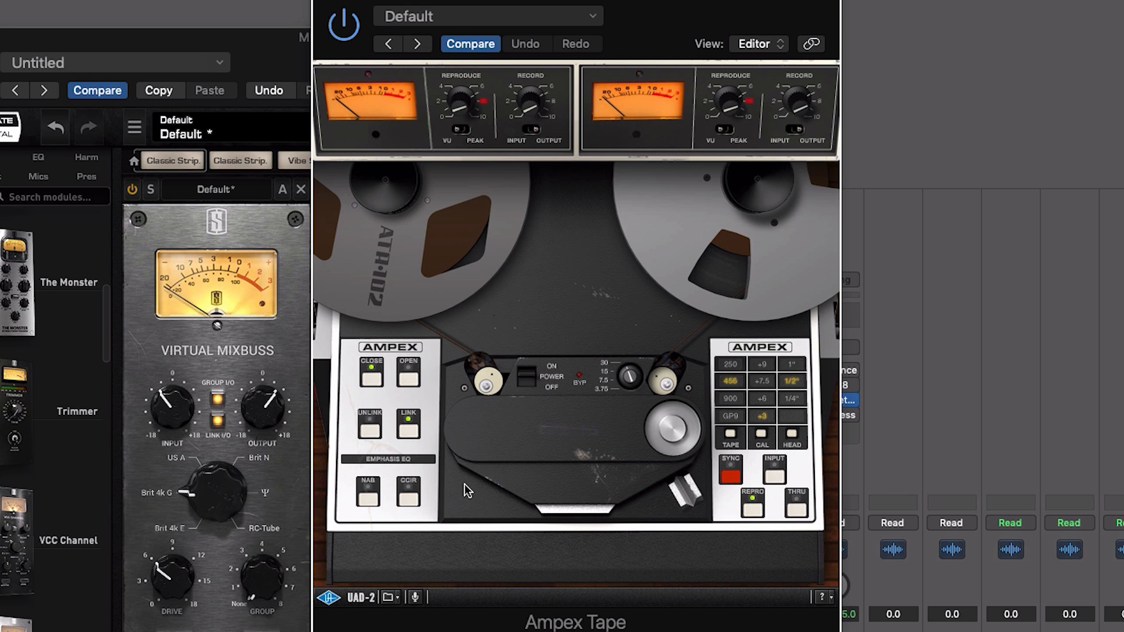
Fine-tune Ampex Tape's record level while the mix plays, with its meters beside the Mixbuss, and close the Virtual Mix Rack window.
{"action": "left_click_drag", "start_coordinate": [607, 3], "coordinate": [816, 84]}
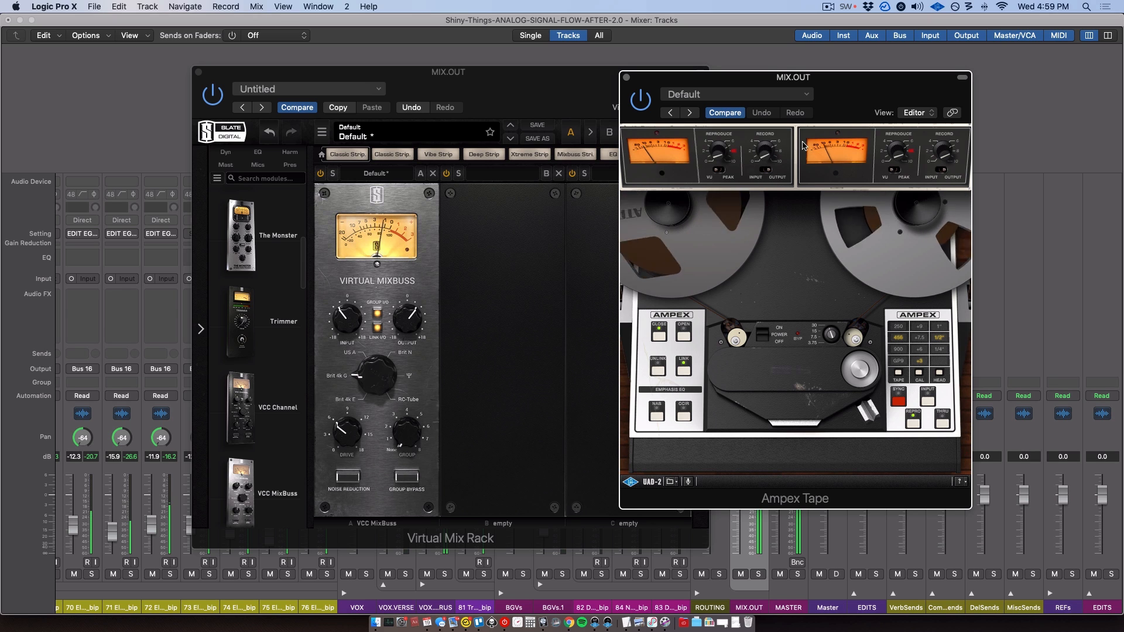
{"action": "left_click_drag", "start_coordinate": [761, 154], "coordinate": [762, 148]}
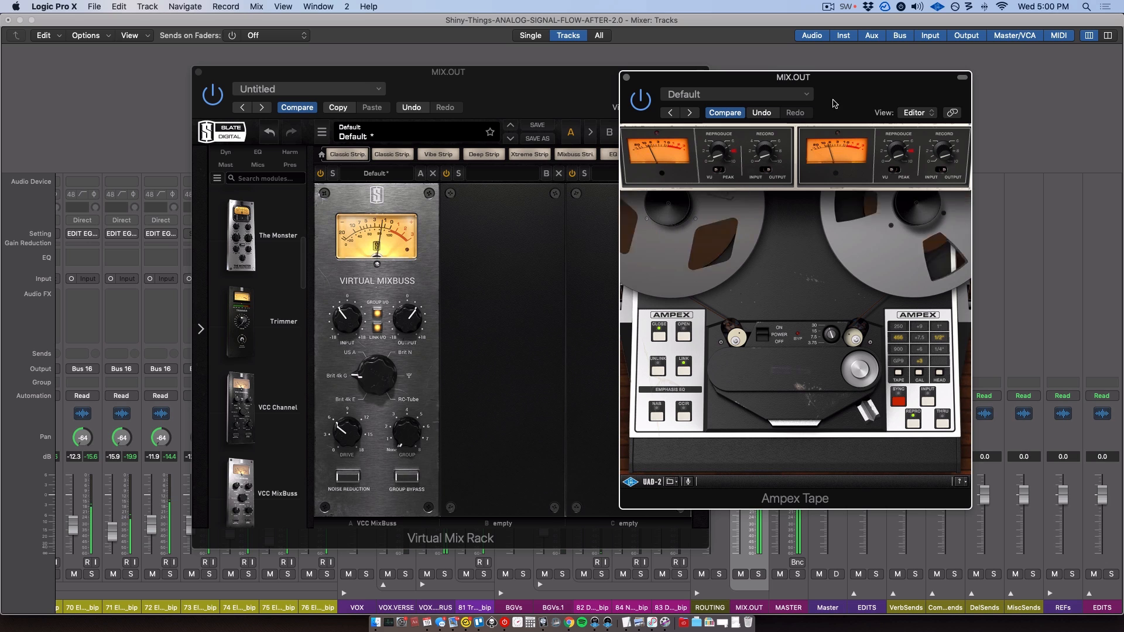
{"action": "left_click_drag", "start_coordinate": [825, 89], "coordinate": [799, 84]}
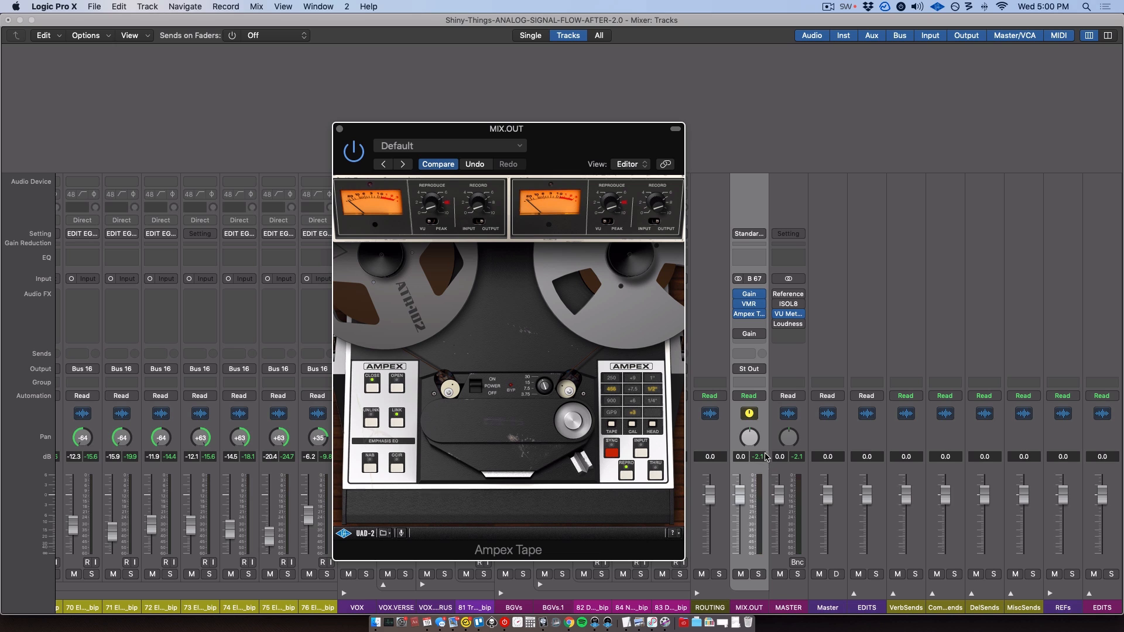
Play the mix while repeatedly bypassing and re-enabling Virtual Mix Rack and Ampex Tape on MIX.OUT to compare without and with saturation.
{"action": "key", "text": "space"}
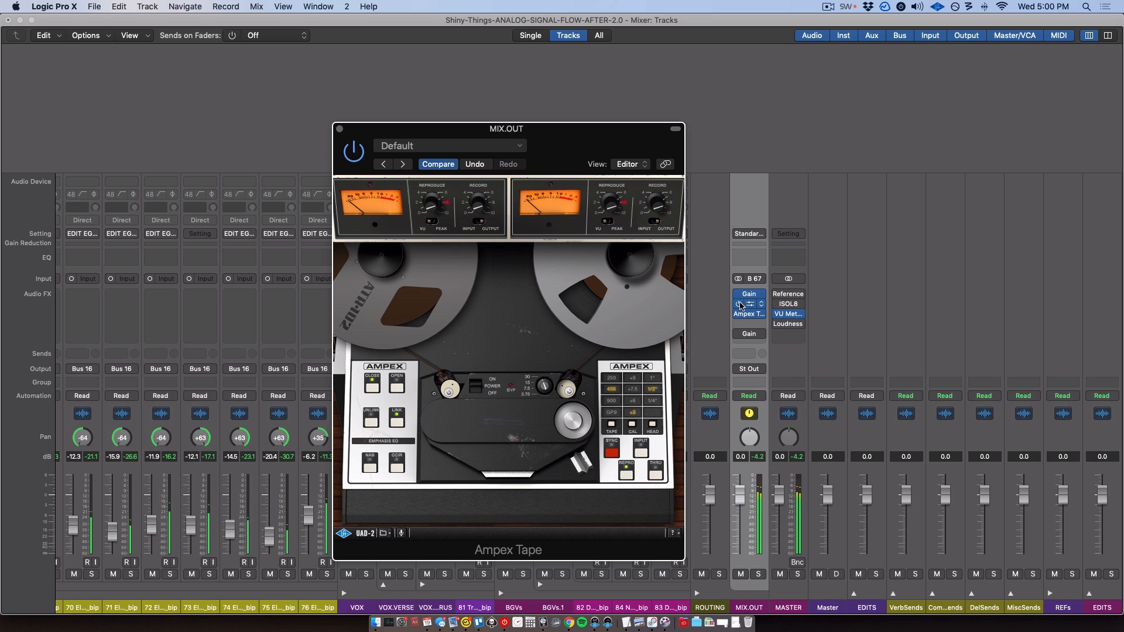
{"action": "left_click_drag", "start_coordinate": [739, 304], "coordinate": [739, 316]}
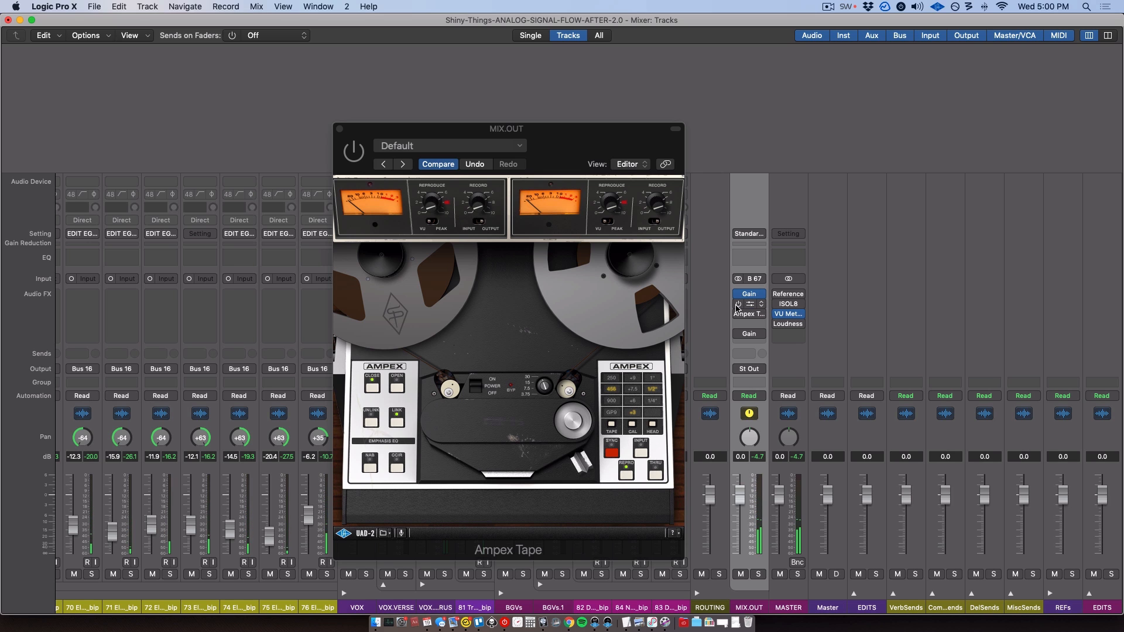
{"action": "left_click_drag", "start_coordinate": [738, 304], "coordinate": [738, 316]}
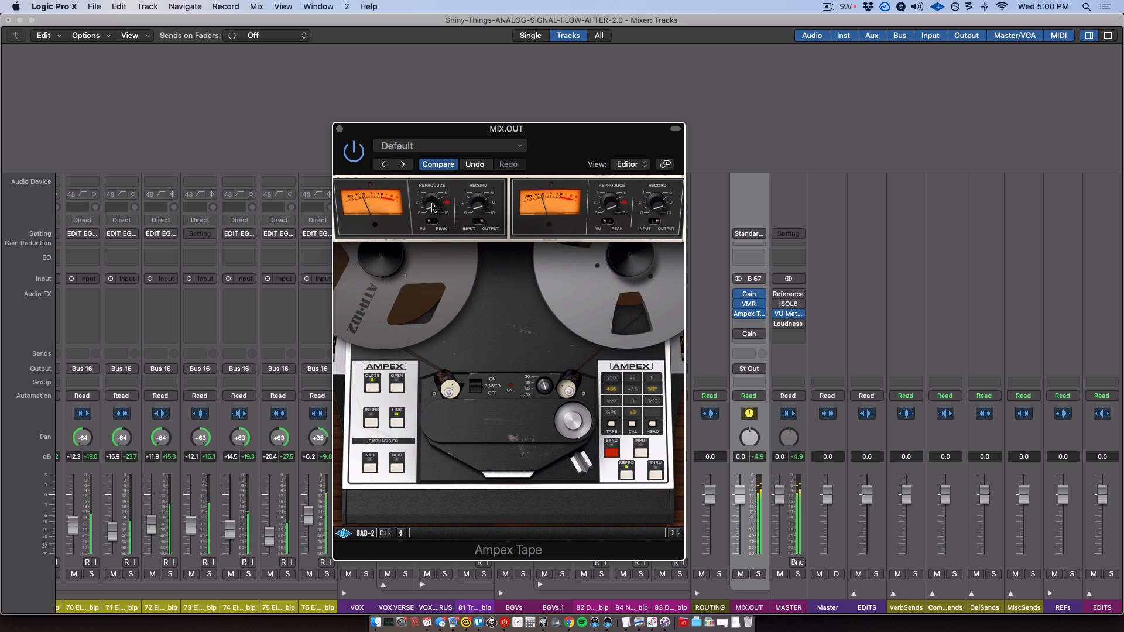
{"action": "key", "text": "space"}
{"action": "key", "text": "space"}
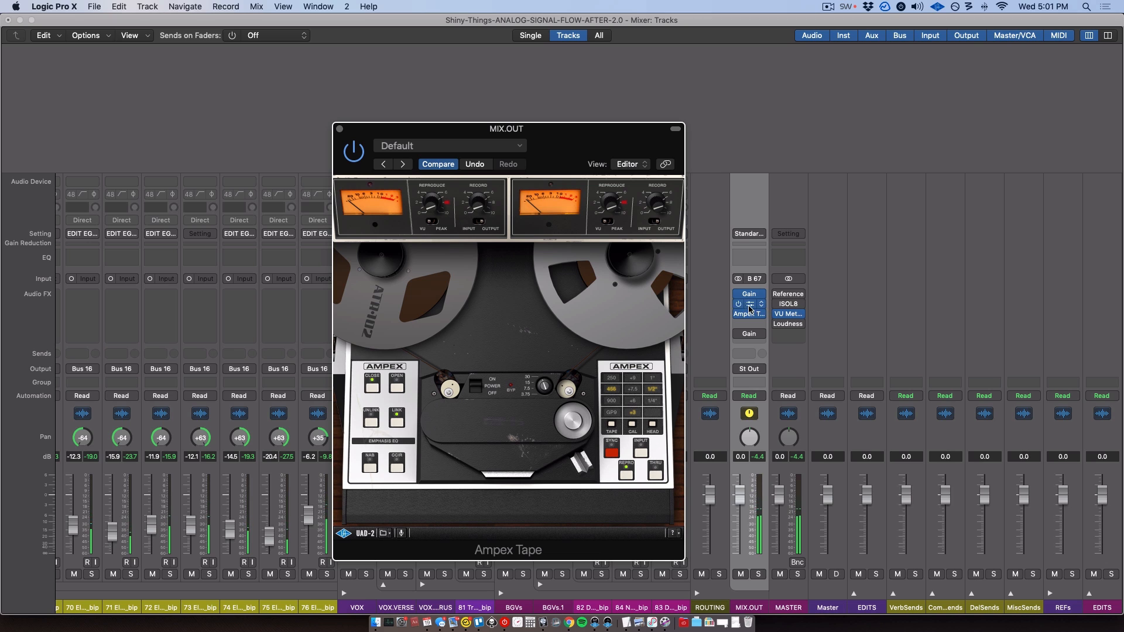
{"action": "left_click_drag", "start_coordinate": [736, 304], "coordinate": [739, 312]}
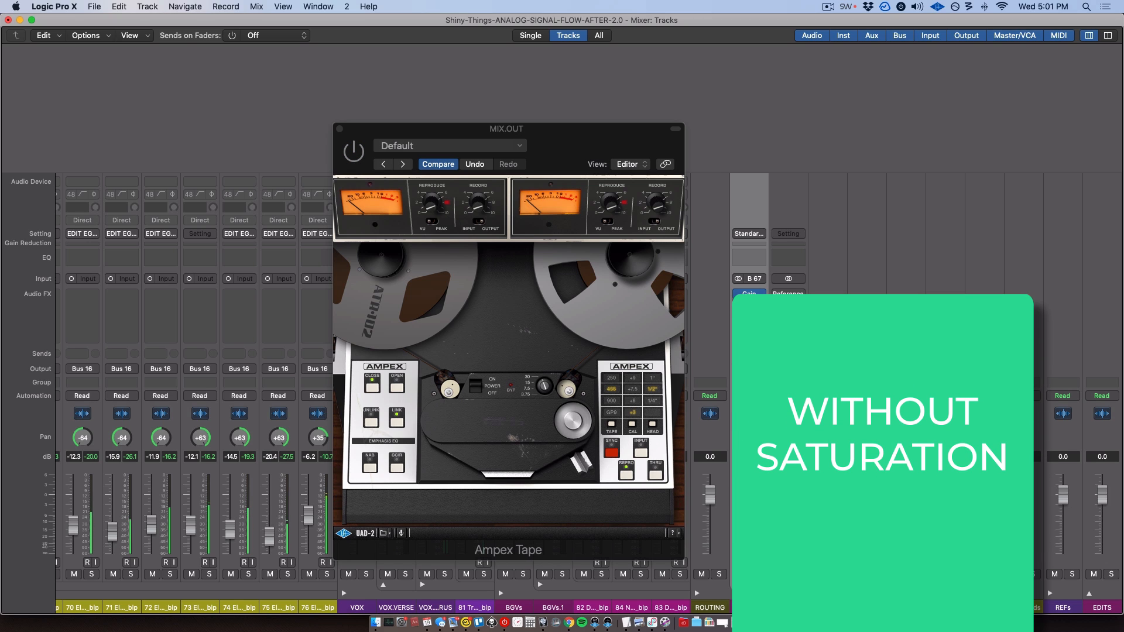
{"action": "left_click_drag", "start_coordinate": [737, 304], "coordinate": [738, 317]}
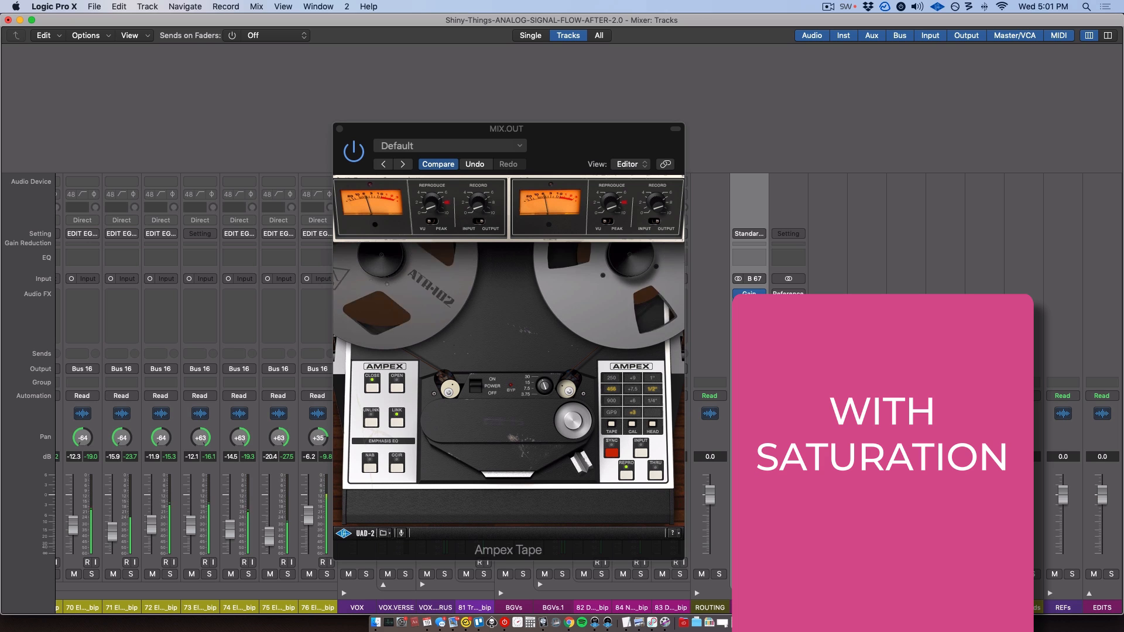
{"action": "left_click_drag", "start_coordinate": [738, 306], "coordinate": [738, 316]}
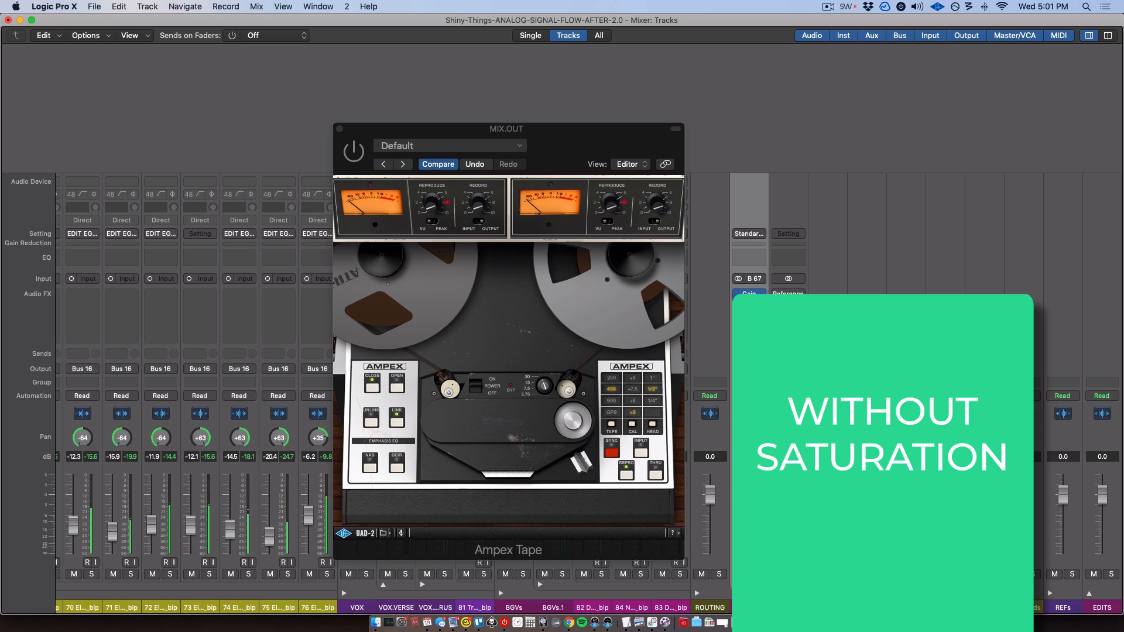
{"action": "left_click_drag", "start_coordinate": [738, 316], "coordinate": [738, 307]}
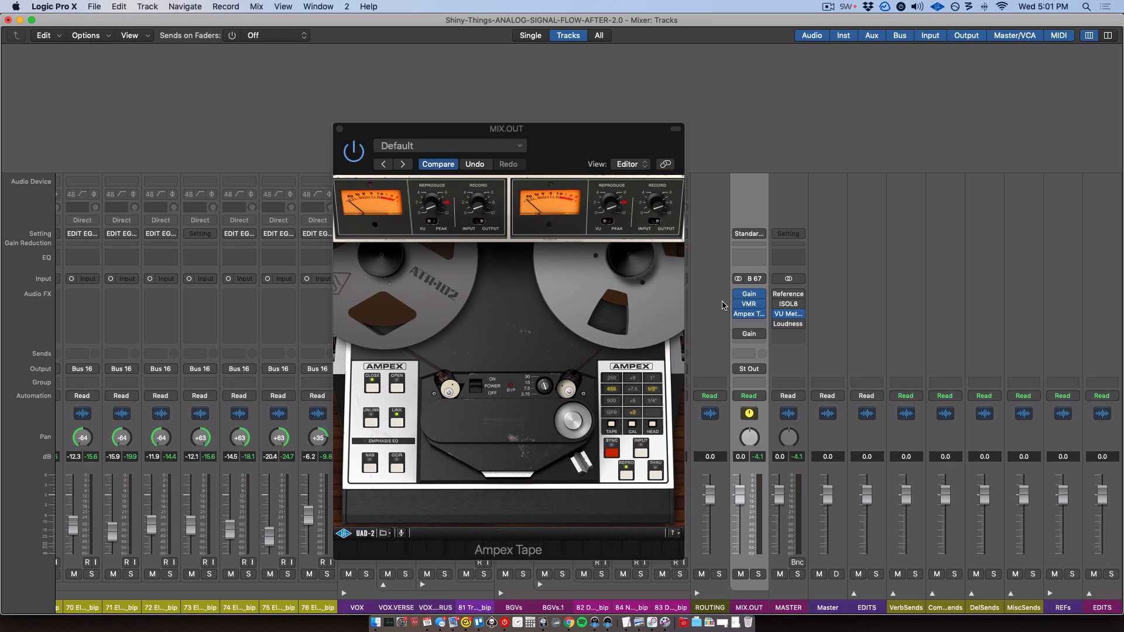
{"action": "left_click", "coordinate": [720, 264]}
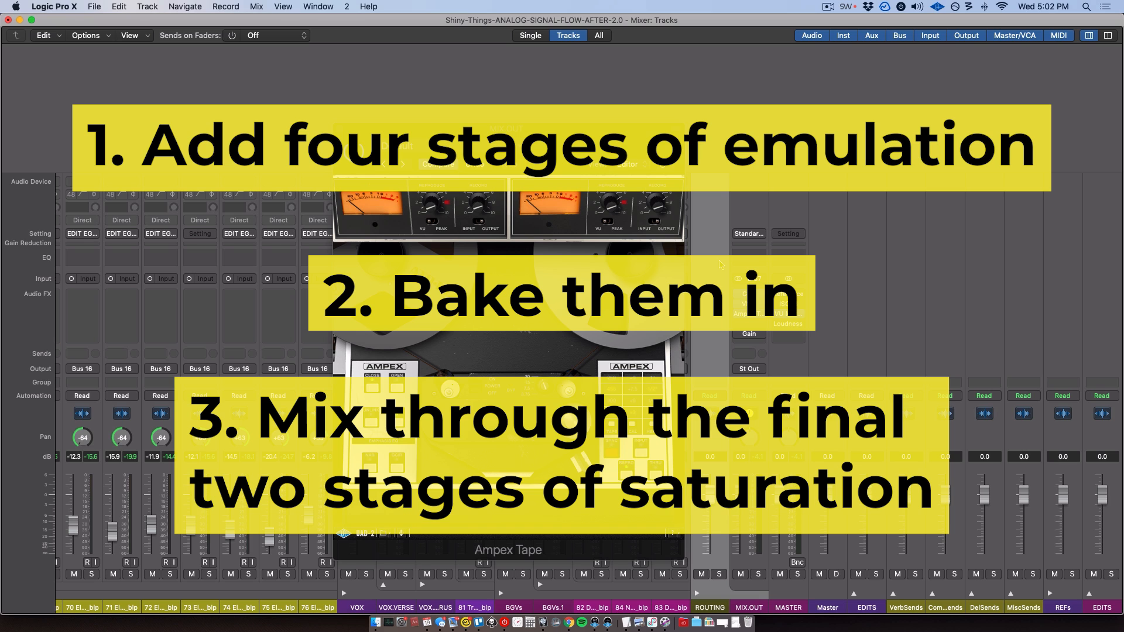
{"action": "left_click_drag", "start_coordinate": [554, 129], "coordinate": [394, 108]}
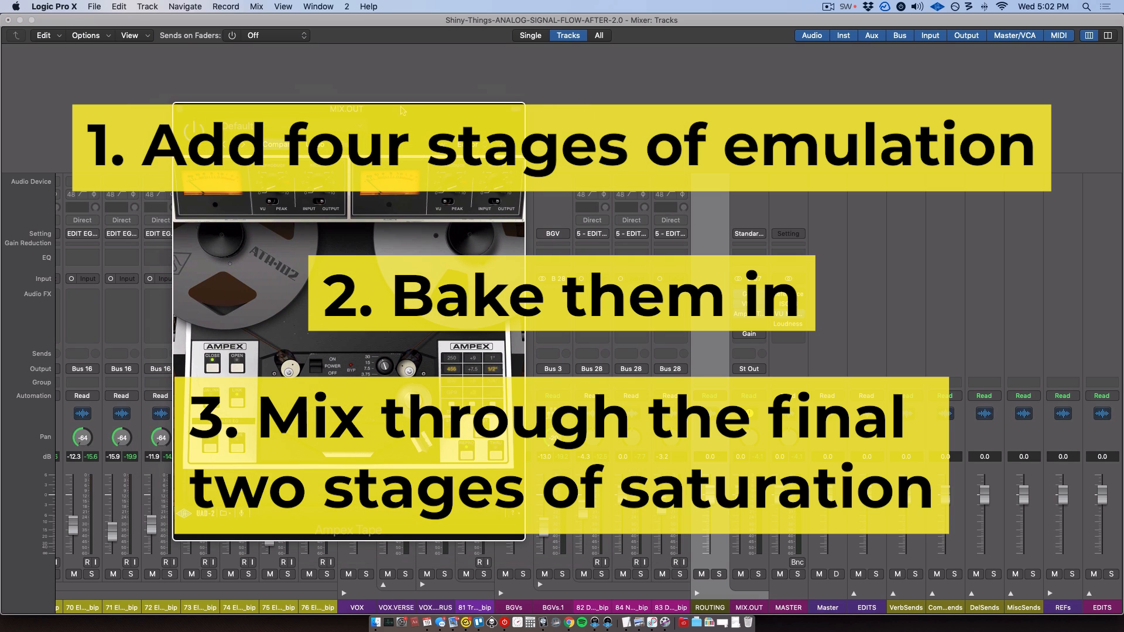